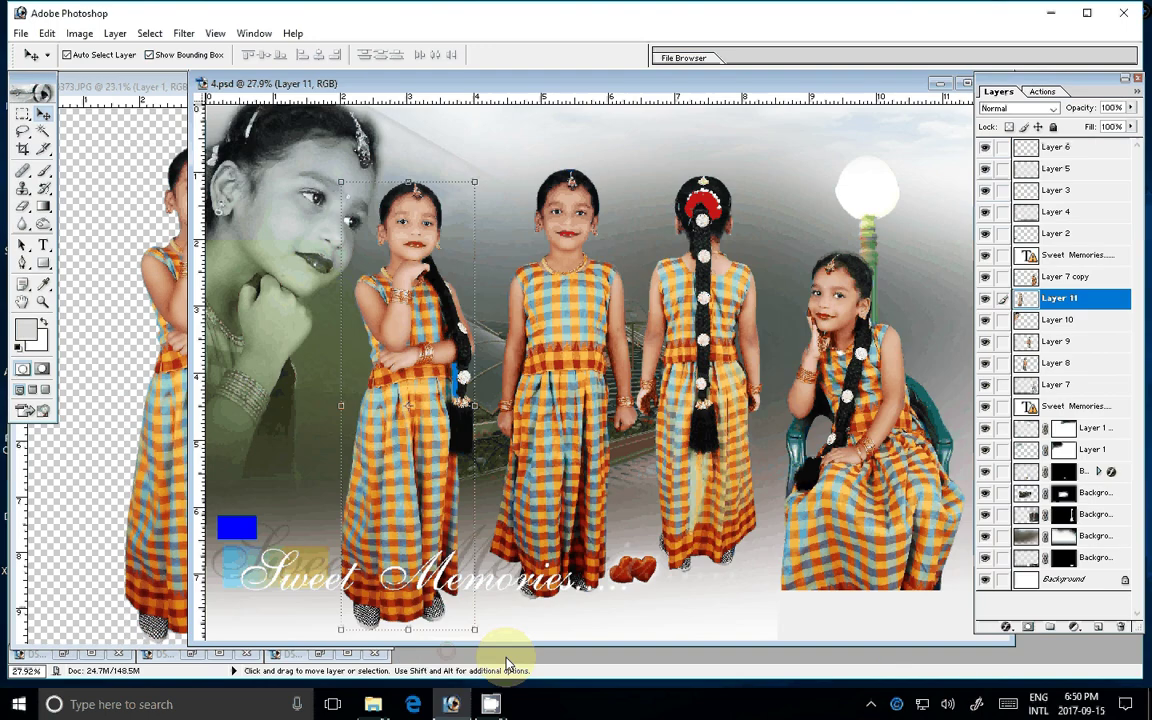
Commit the standing girl's transform on Layer 11 and zoom out to see the whole 4.psd collage
{"action": "key", "text": "ctrl+t"}
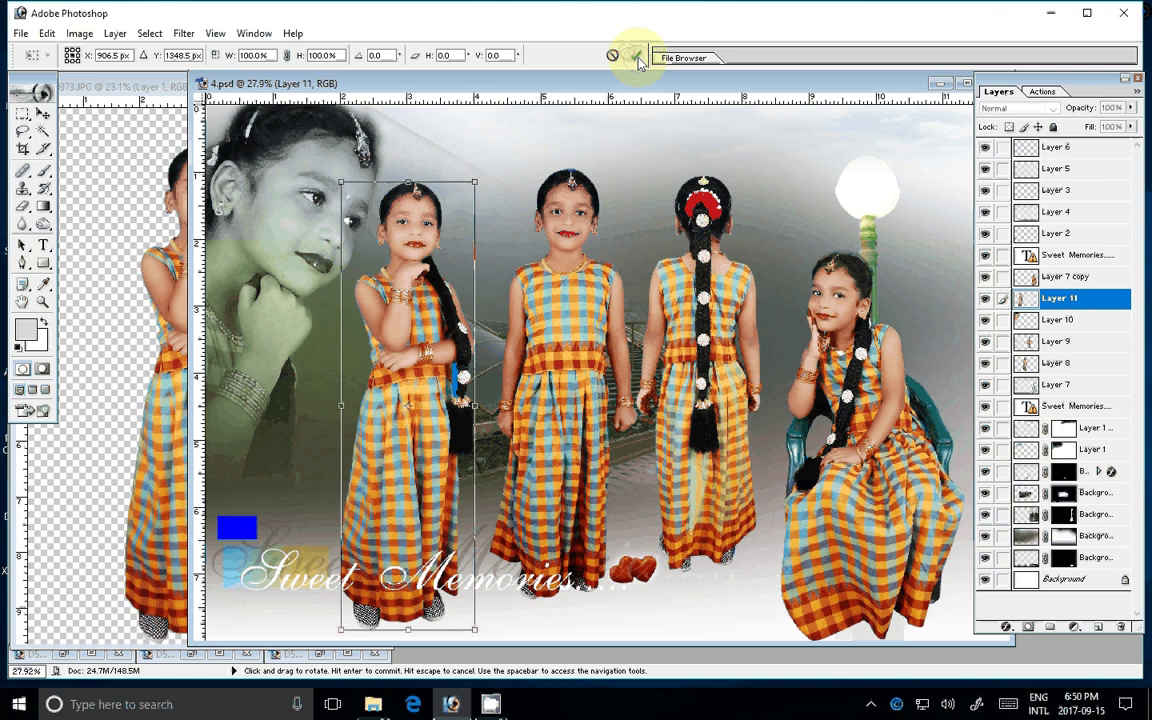
{"action": "left_click", "coordinate": [638, 57]}
{"action": "key", "text": "z"}
{"action": "key", "text": "ctrl+minus"}
{"action": "key", "text": "ctrl+minus"}
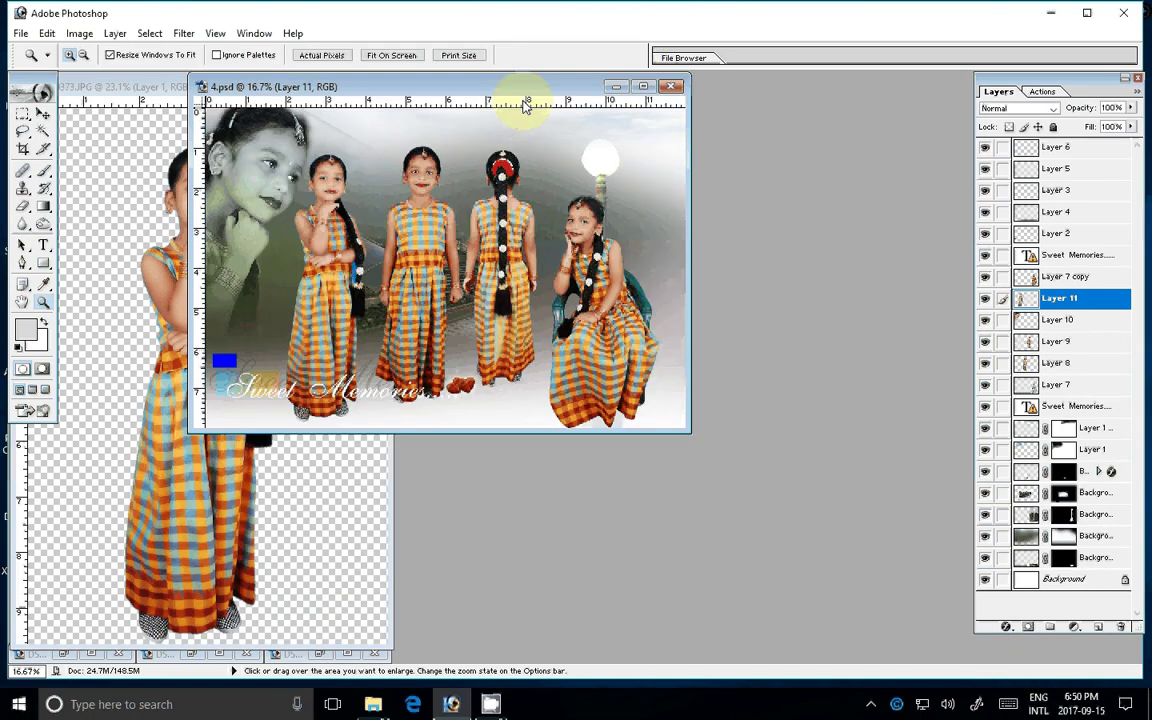
{"action": "left_click", "coordinate": [297, 555]}
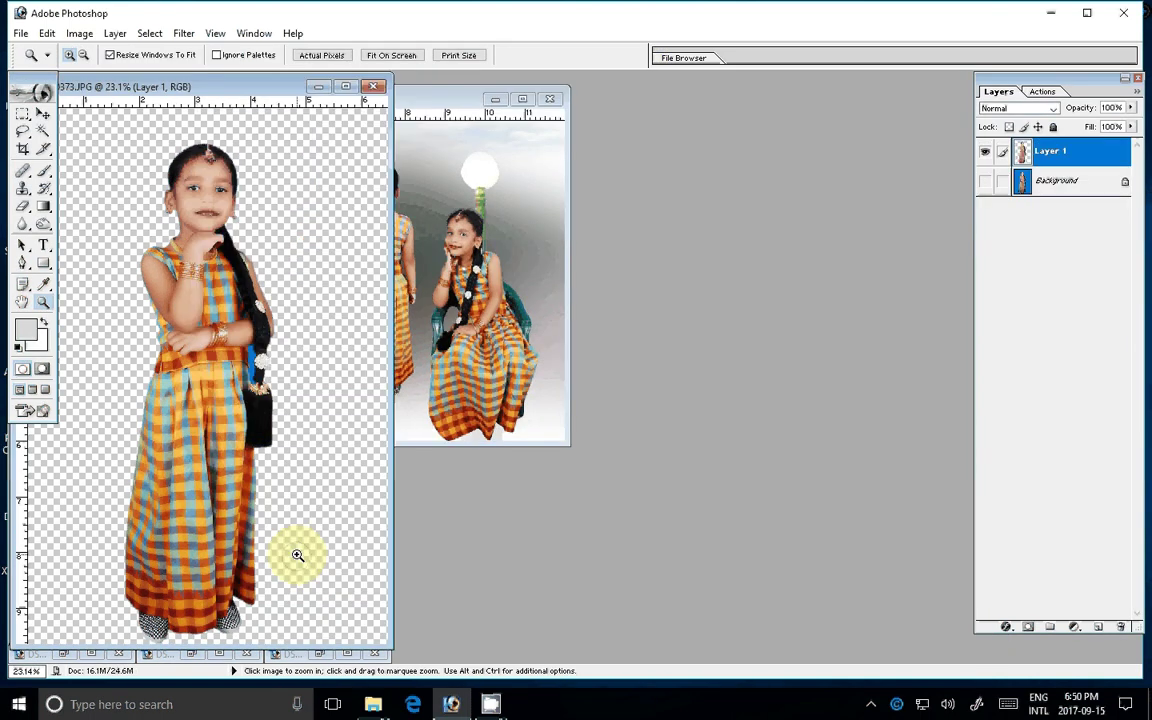
{"action": "key", "text": "ctrl+minus"}
{"action": "key", "text": "ctrl+Tab"}
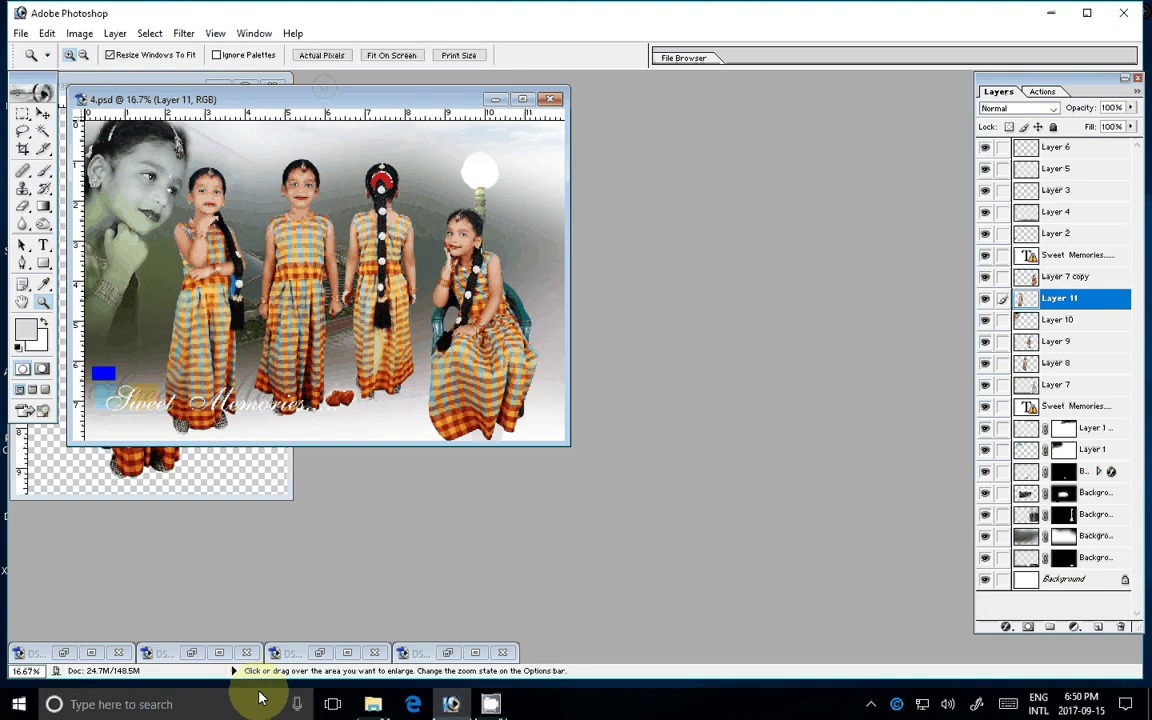
Browse from folder 10 up to SEENRIS, into anilz, and open a (13).psd in Photoshop
{"action": "left_click", "coordinate": [373, 704]}
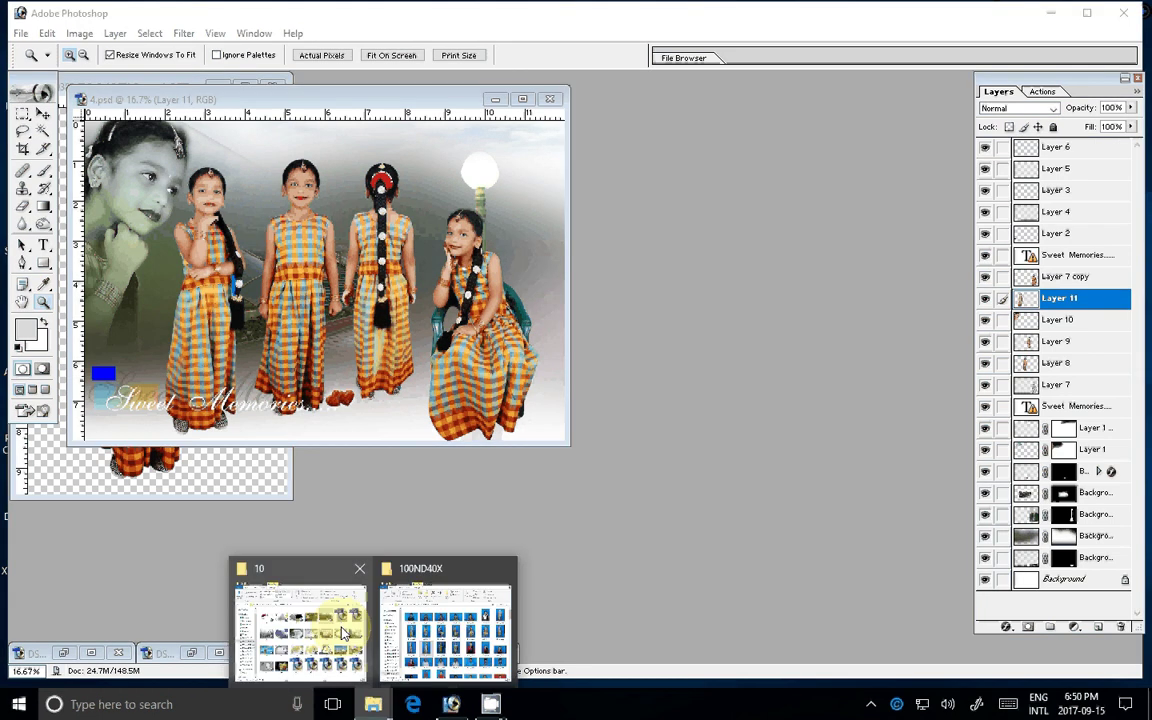
{"action": "left_click", "coordinate": [343, 632]}
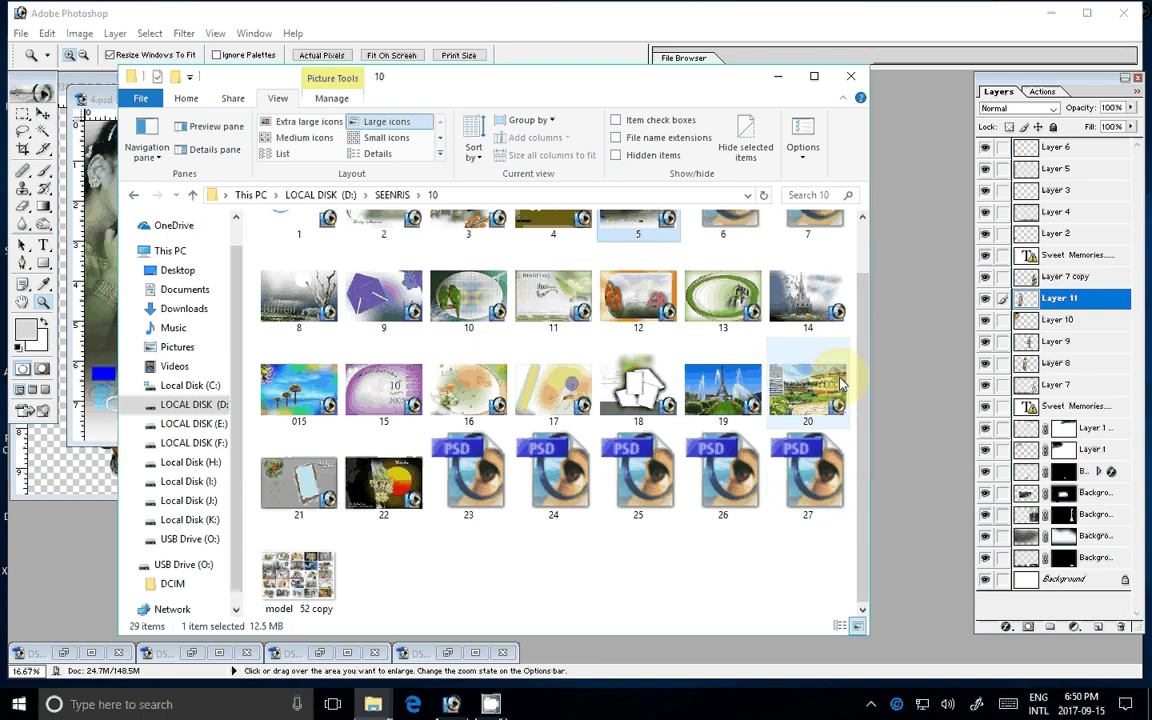
{"action": "mouse_move", "coordinate": [810, 552]}
{"action": "left_mouse_down"}
{"action": "mouse_move", "coordinate": [540, 492]}
{"action": "mouse_move", "coordinate": [460, 490]}
{"action": "left_mouse_up"}
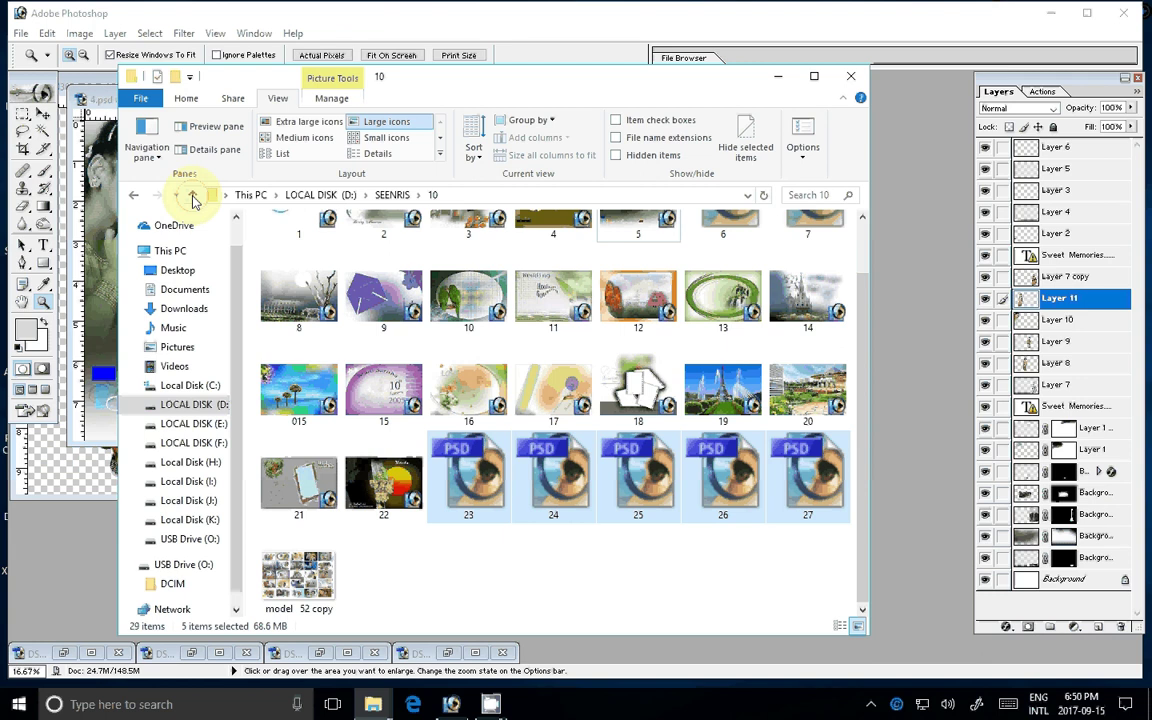
{"action": "left_click", "coordinate": [193, 196]}
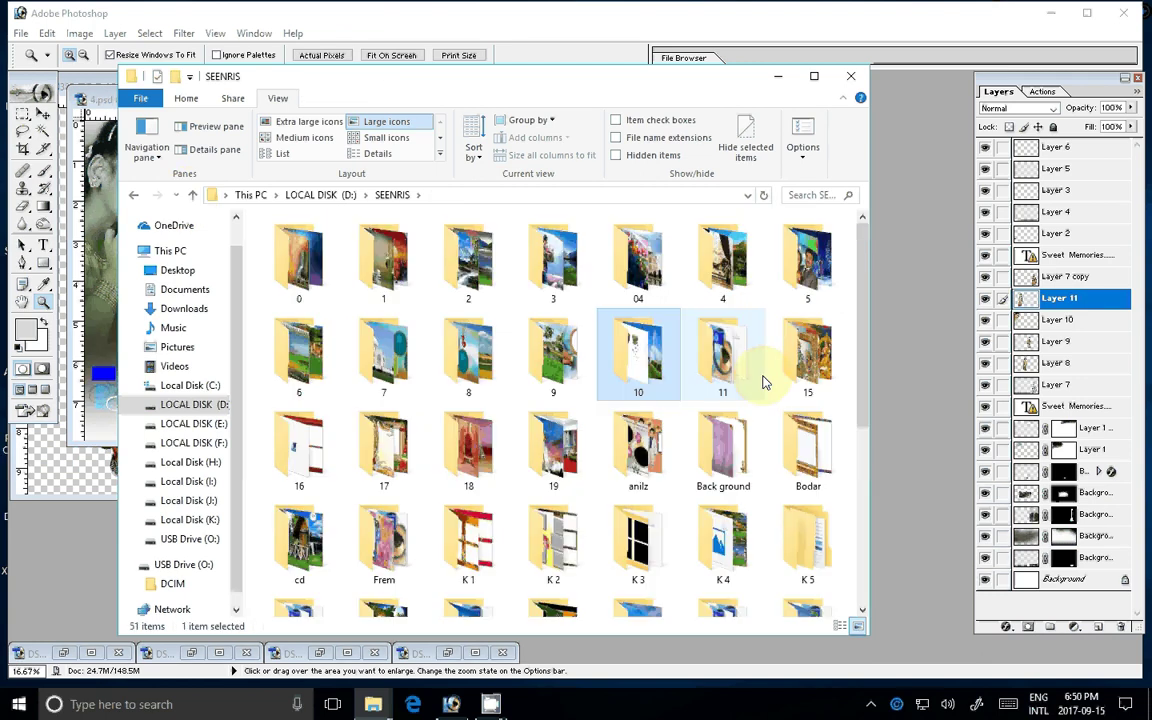
{"action": "left_click", "coordinate": [647, 458]}
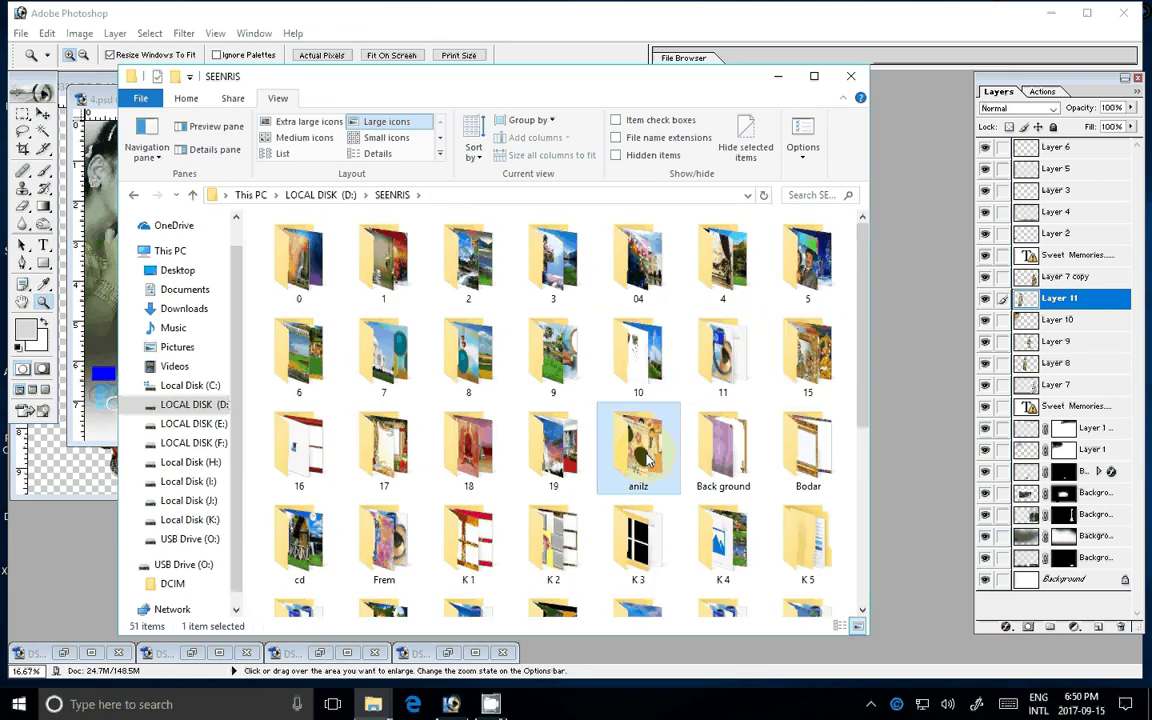
{"action": "double_click", "coordinate": [647, 458]}
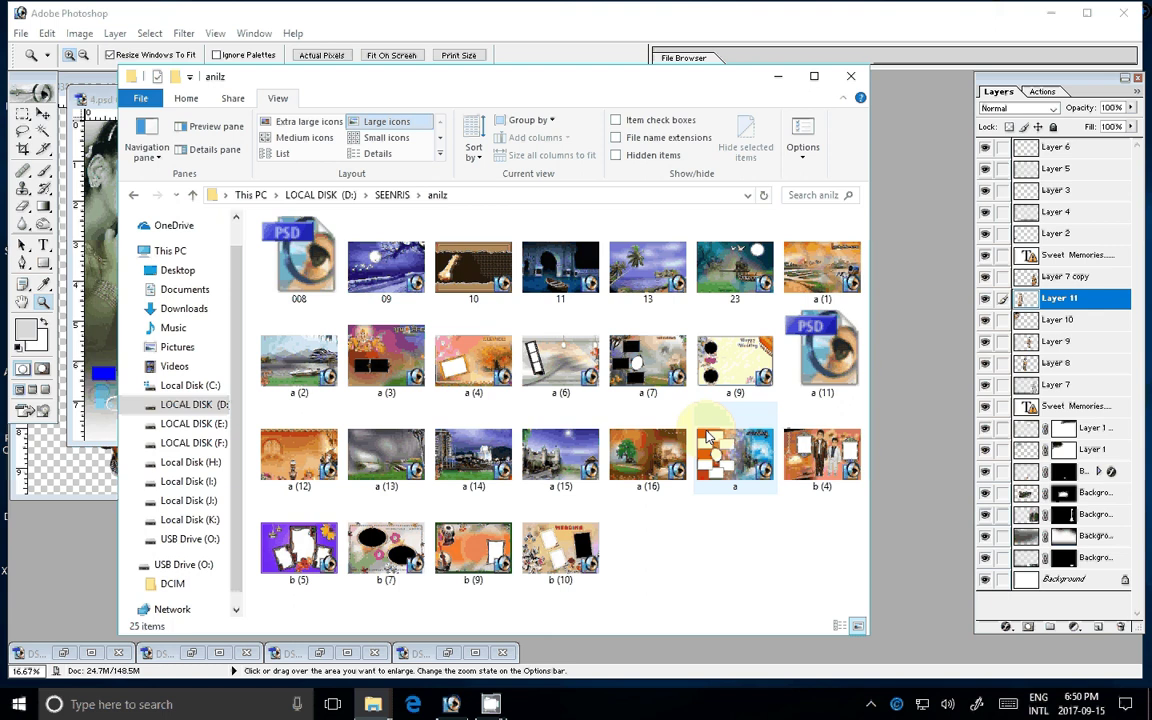
{"action": "double_click", "coordinate": [513, 563]}
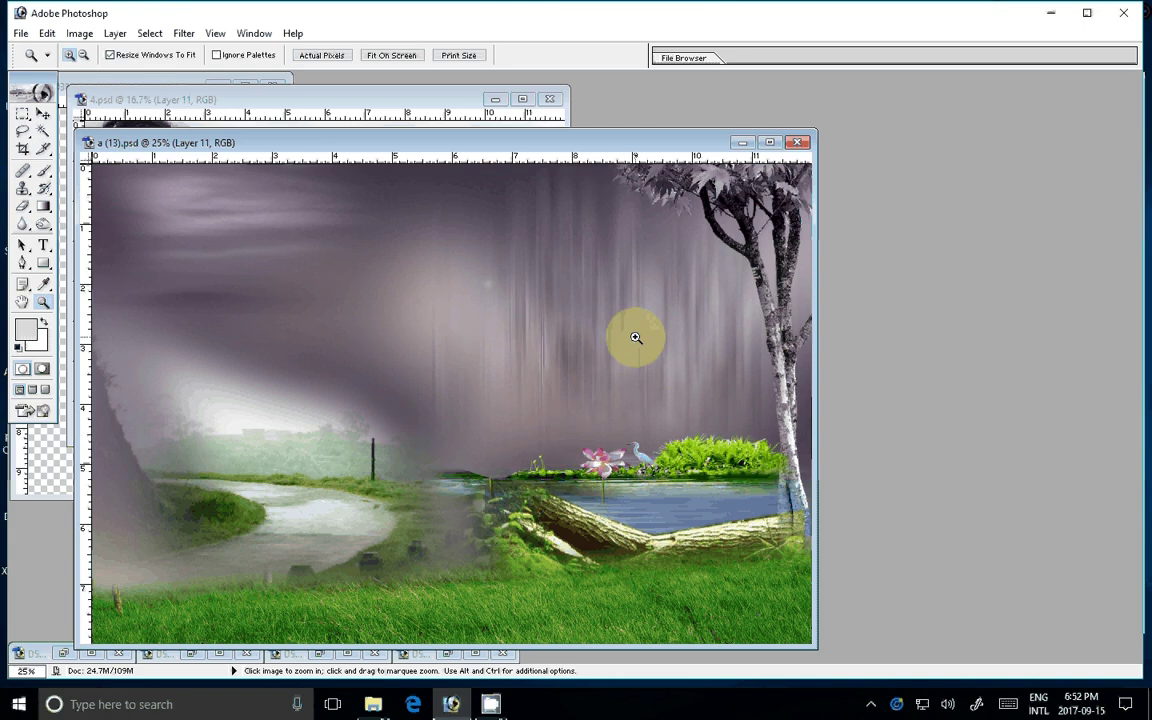
Drag the seated girl (Layer 7 copy) from 4.psd into the a (13).psd landscape
{"action": "key", "text": "ctrl+Tab"}
{"action": "key", "text": "v"}
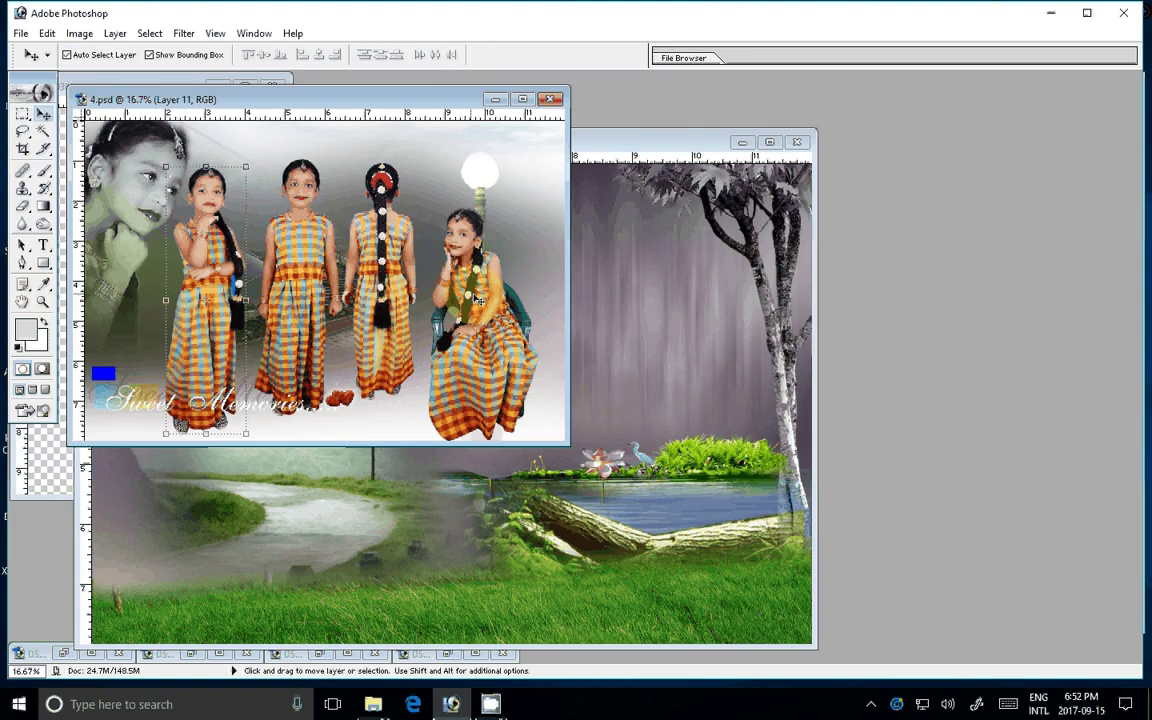
{"action": "left_click", "coordinate": [478, 300]}
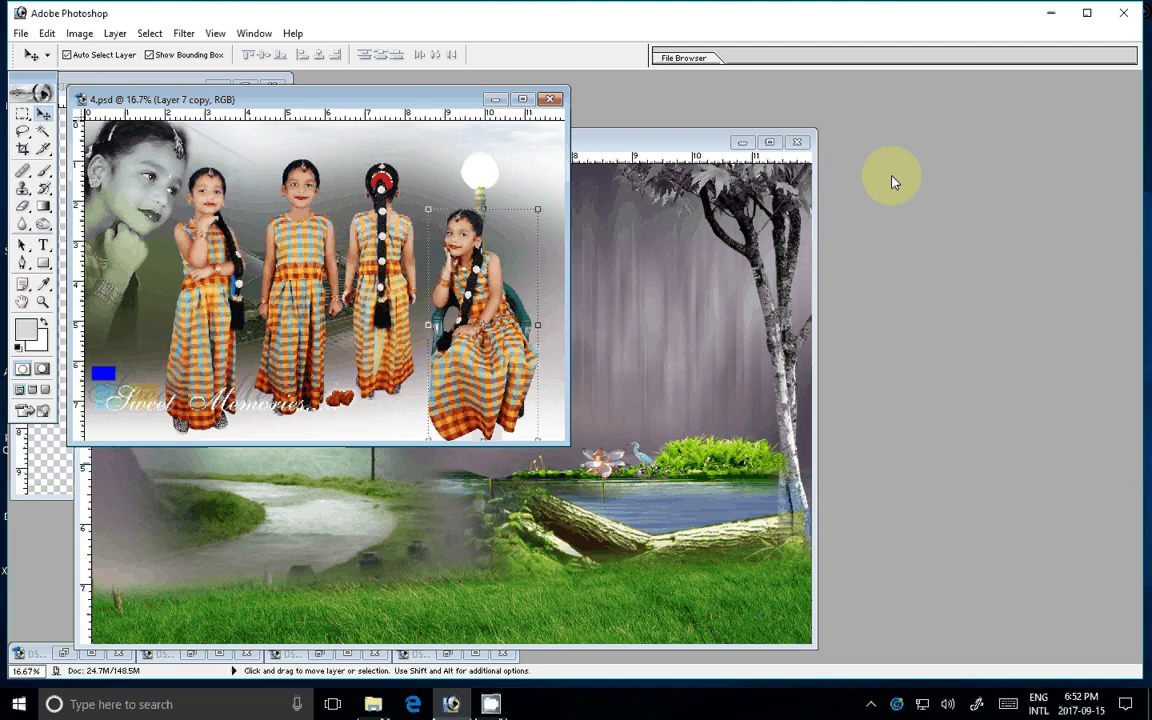
{"action": "left_click", "coordinate": [254, 33]}
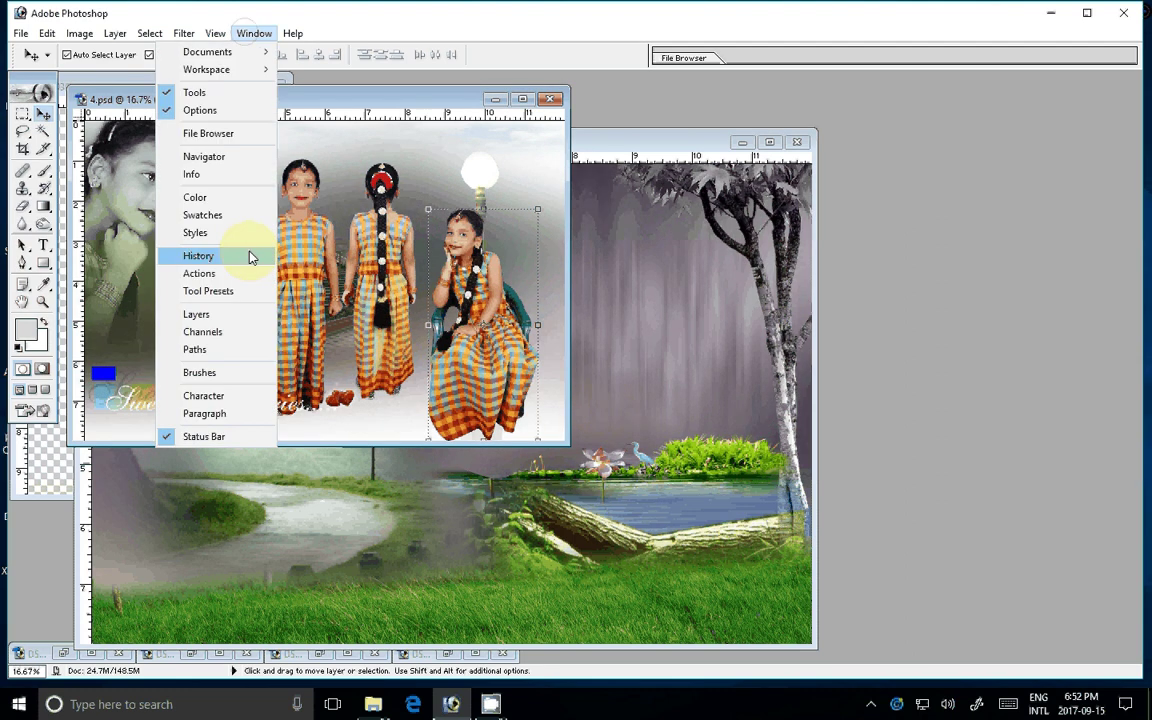
{"action": "left_click", "coordinate": [200, 314]}
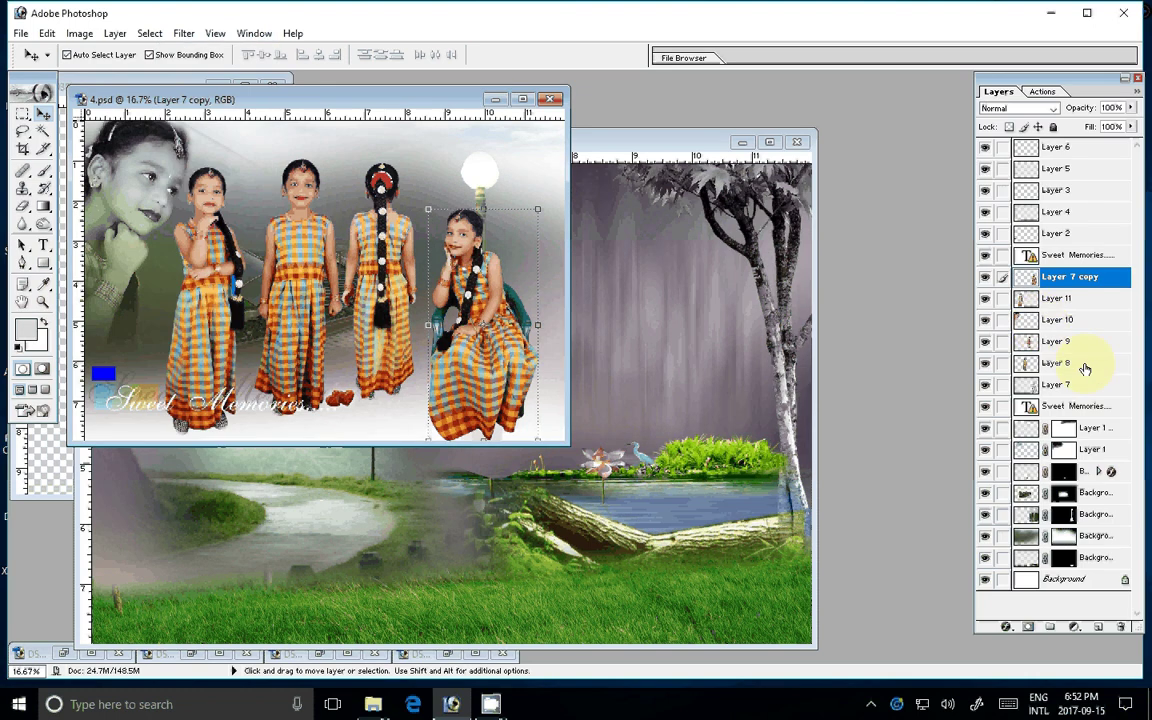
{"action": "left_click_drag", "start_coordinate": [1085, 369], "coordinate": [632, 362]}
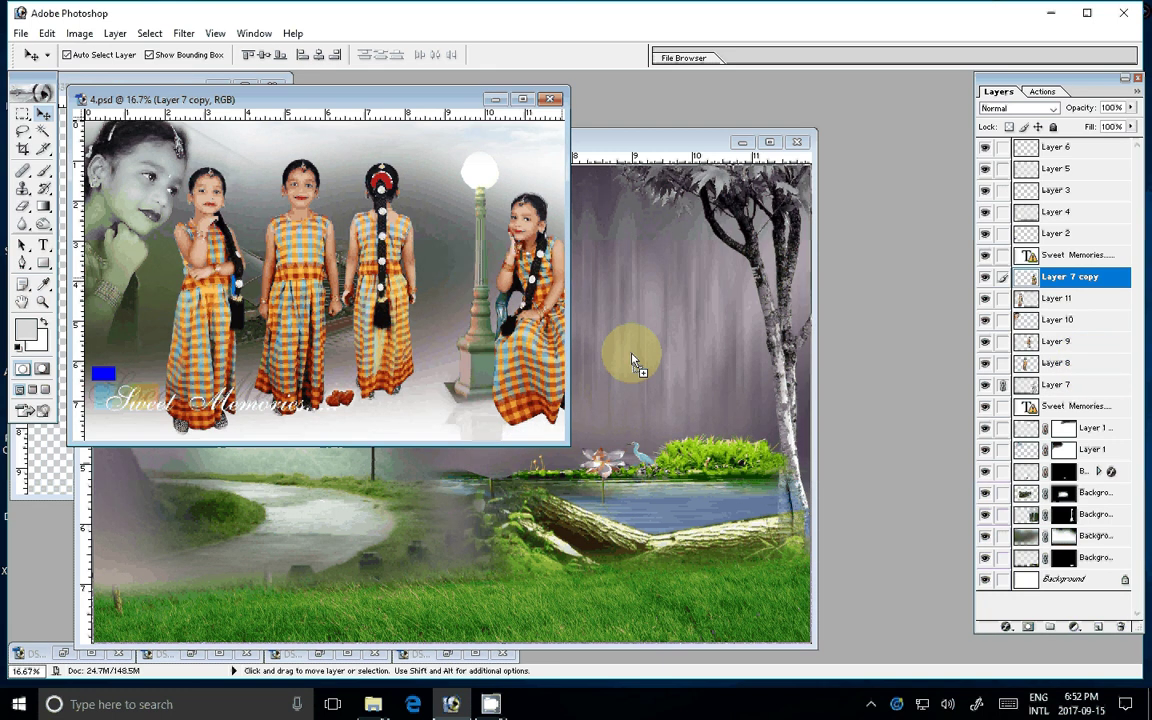
{"action": "left_click_drag", "start_coordinate": [632, 362], "coordinate": [655, 358]}
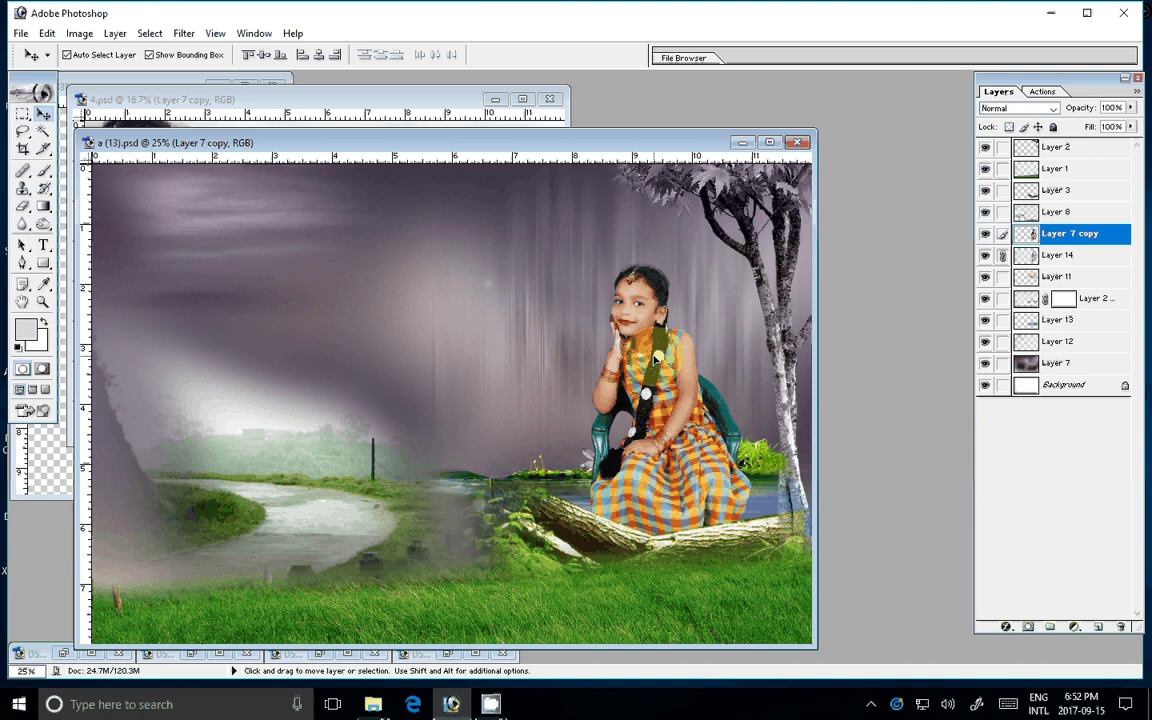
Scale the seated girl to about 156.5%, tilt her slightly counter-clockwise, and commit
{"action": "left_click", "coordinate": [755, 281]}
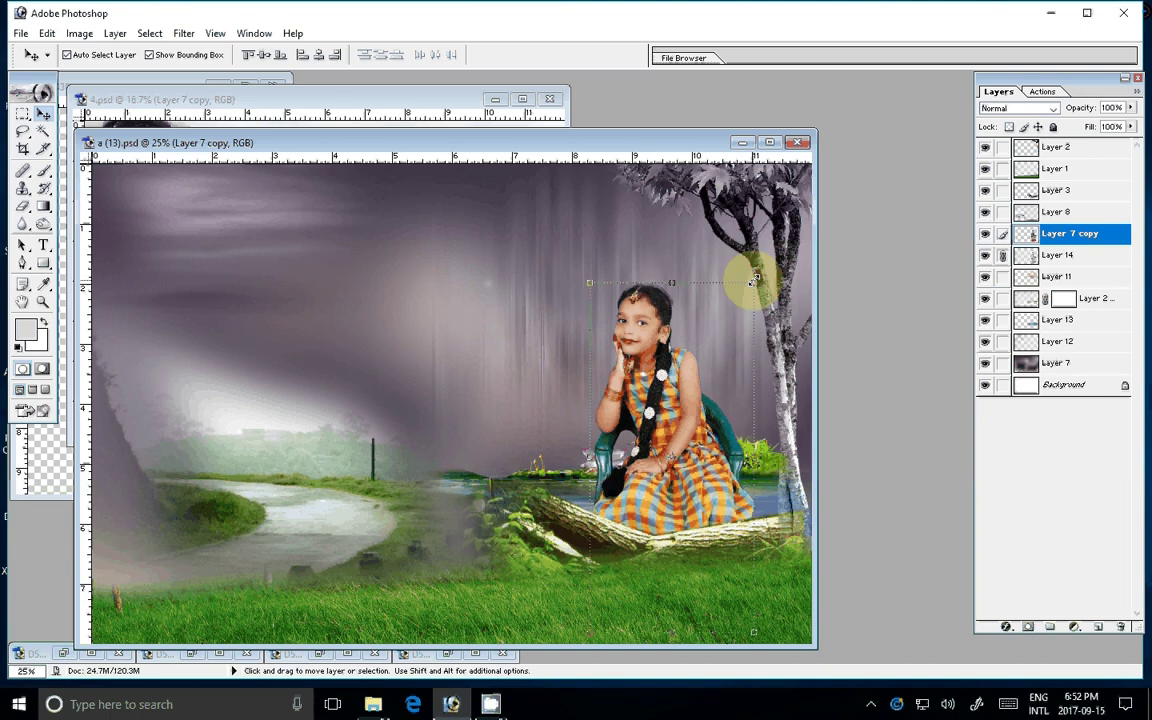
{"action": "left_click_drag", "start_coordinate": [755, 281], "coordinate": [484, 221]}
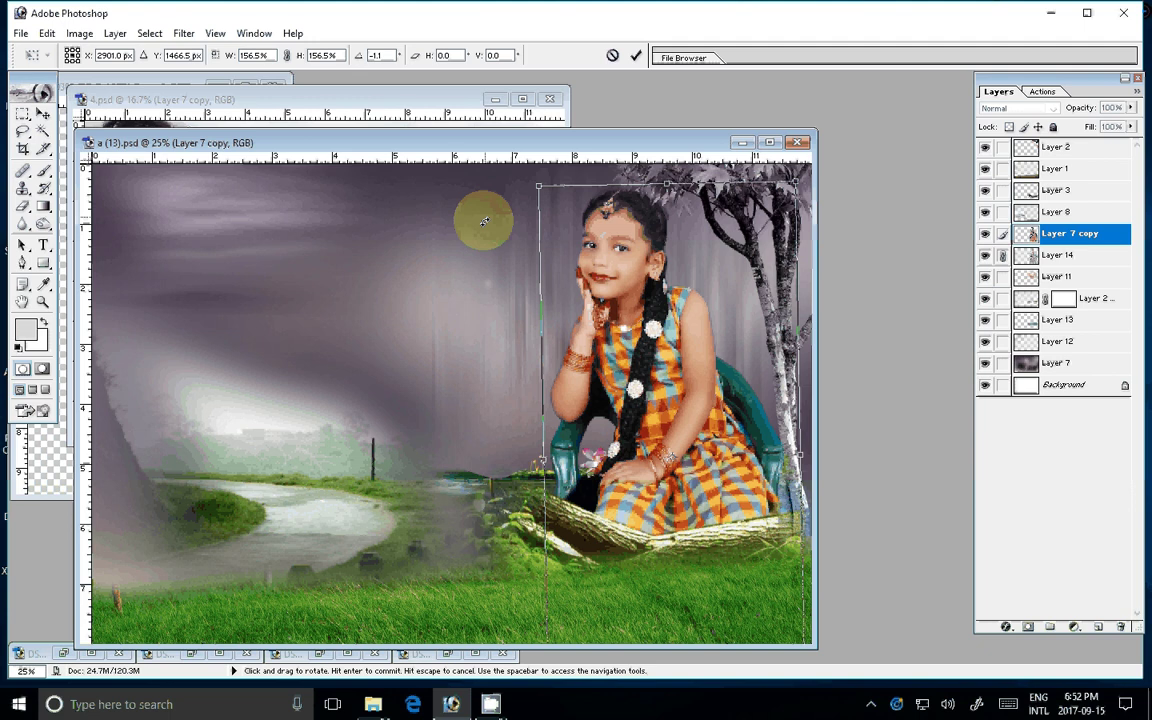
{"action": "left_click_drag", "start_coordinate": [484, 221], "coordinate": [686, 269]}
{"action": "key", "text": "Return"}
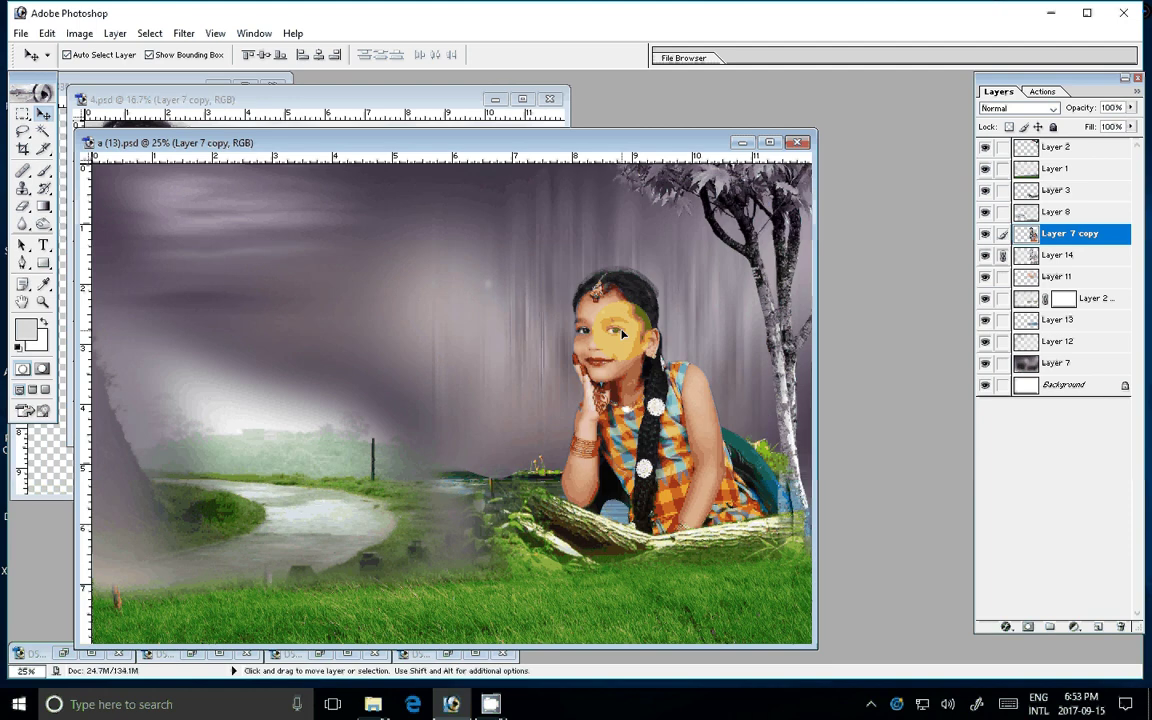
{"action": "left_click", "coordinate": [452, 99]}
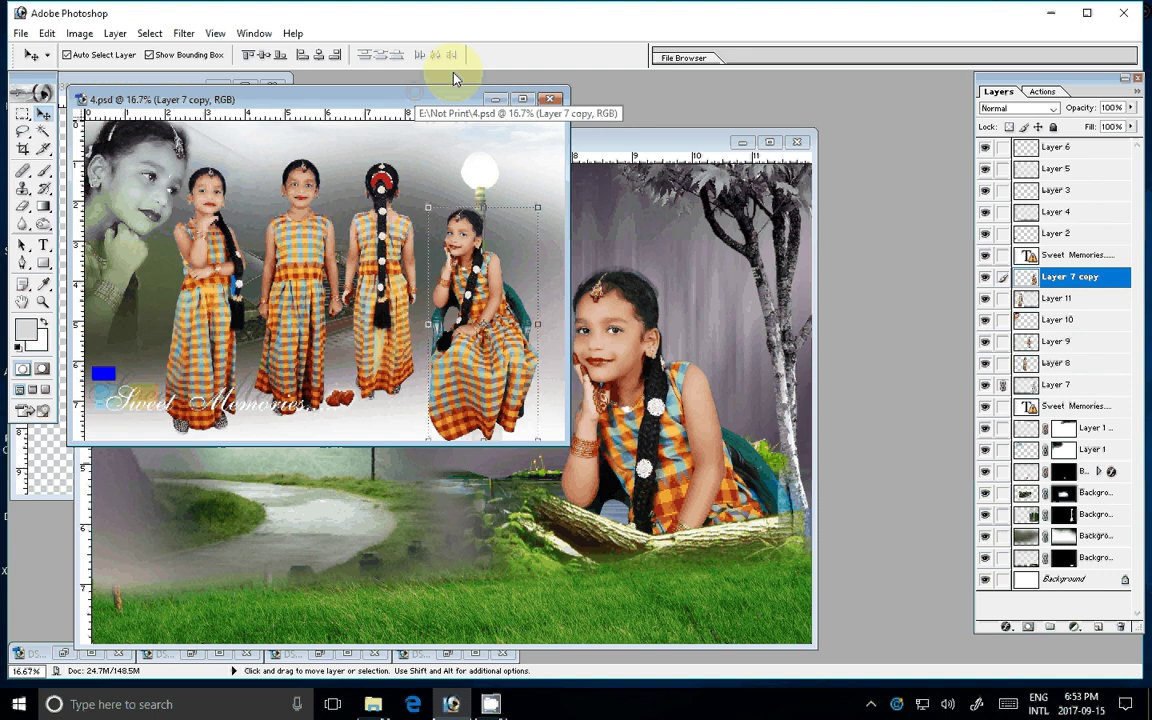
Copy the back-view, chin-in-hand and smiling standing girls from 4.psd into the landscape
{"action": "left_click_drag", "start_coordinate": [383, 250], "coordinate": [305, 310]}
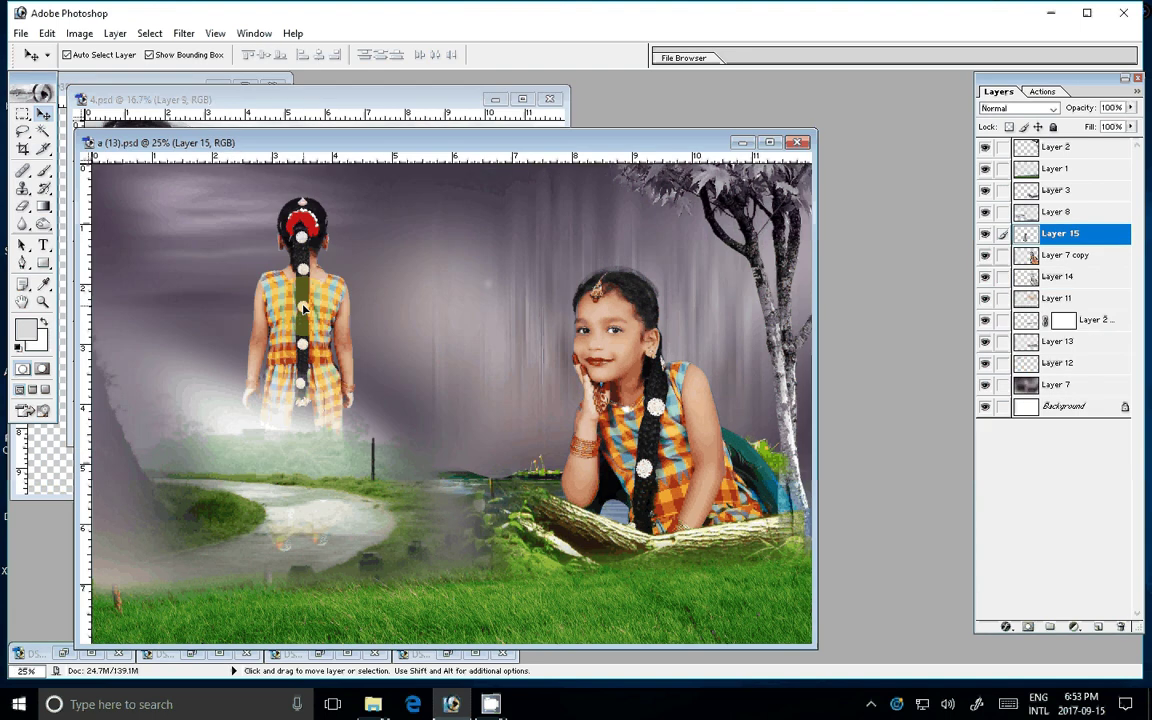
{"action": "key", "text": "ctrl+bracketright"}
{"action": "key", "text": "ctrl+bracketright"}
{"action": "left_click_drag", "start_coordinate": [305, 310], "coordinate": [313, 333]}
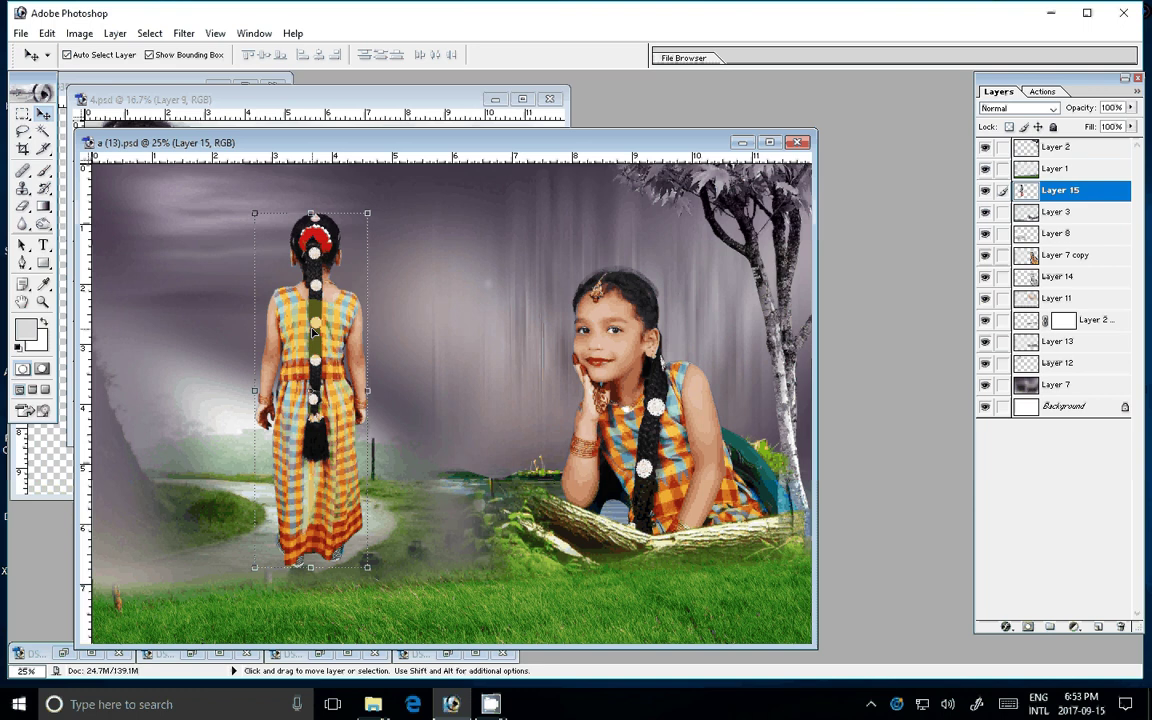
{"action": "left_click", "coordinate": [250, 100]}
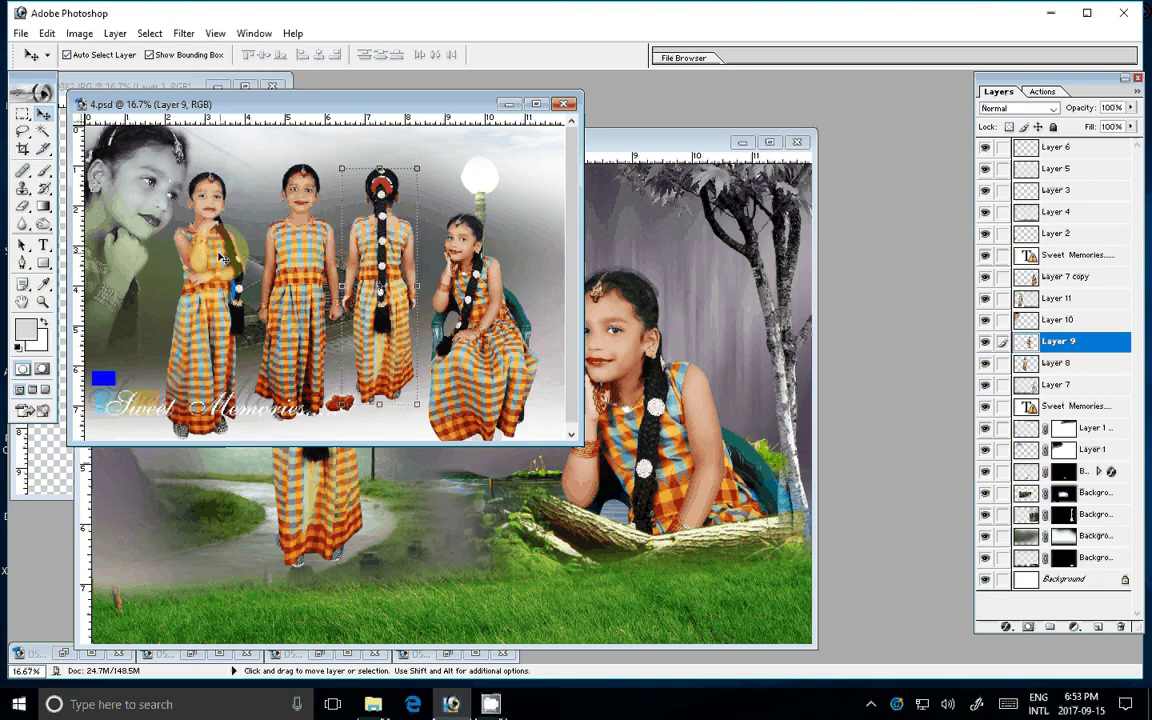
{"action": "mouse_move", "coordinate": [222, 258]}
{"action": "left_mouse_down"}
{"action": "mouse_move", "coordinate": [166, 359]}
{"action": "mouse_move", "coordinate": [164, 334]}
{"action": "left_mouse_up"}
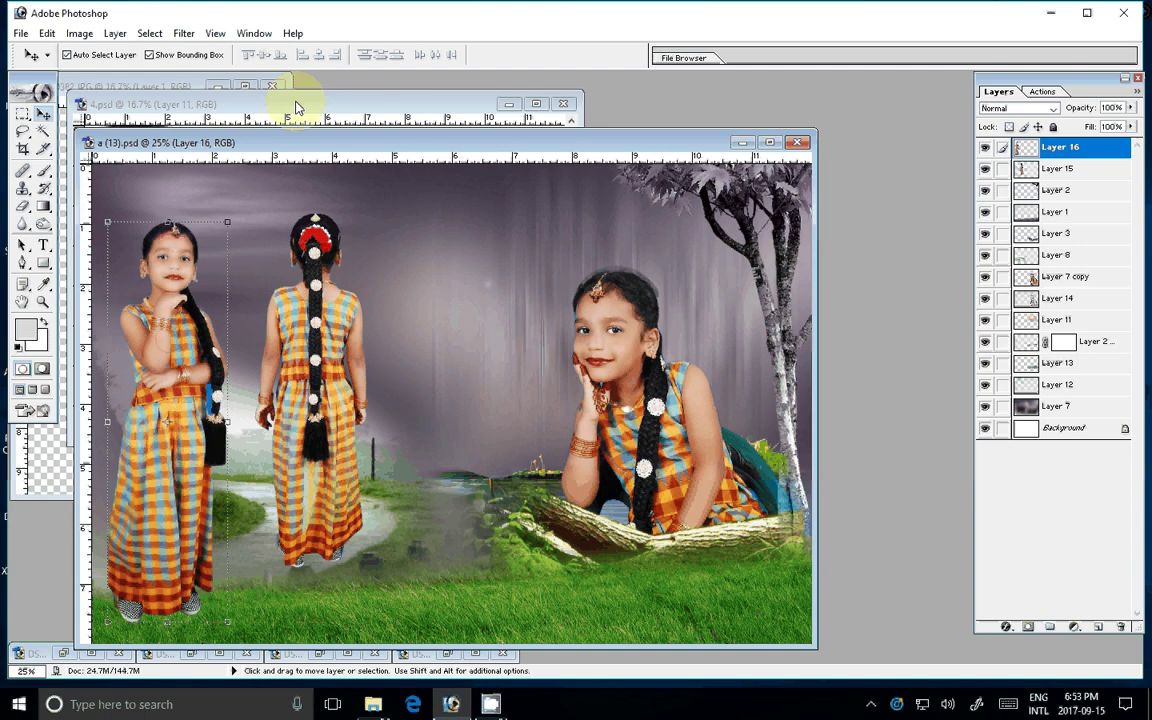
{"action": "left_click_drag", "start_coordinate": [295, 108], "coordinate": [469, 535]}
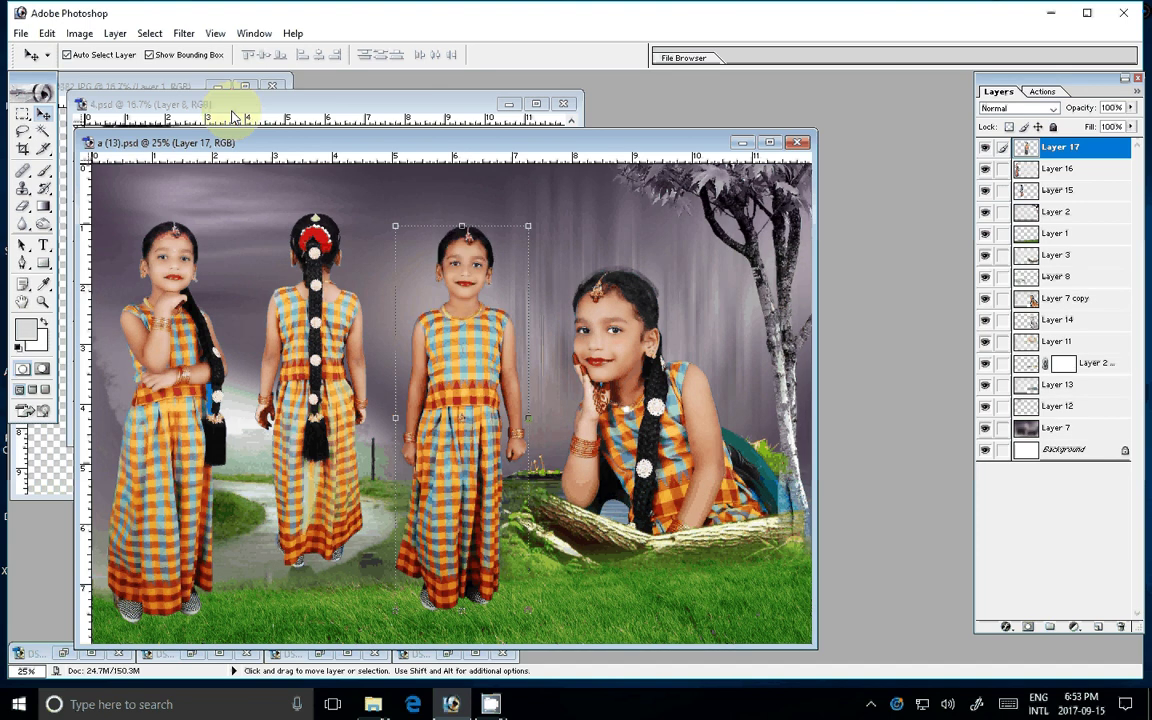
Bring the close-up face into the landscape and flip it horizontally
{"action": "mouse_move", "coordinate": [232, 117]}
{"action": "left_mouse_down"}
{"action": "mouse_move", "coordinate": [716, 524]}
{"action": "mouse_move", "coordinate": [738, 276]}
{"action": "left_mouse_up"}
{"action": "key", "text": "ctrl+t"}
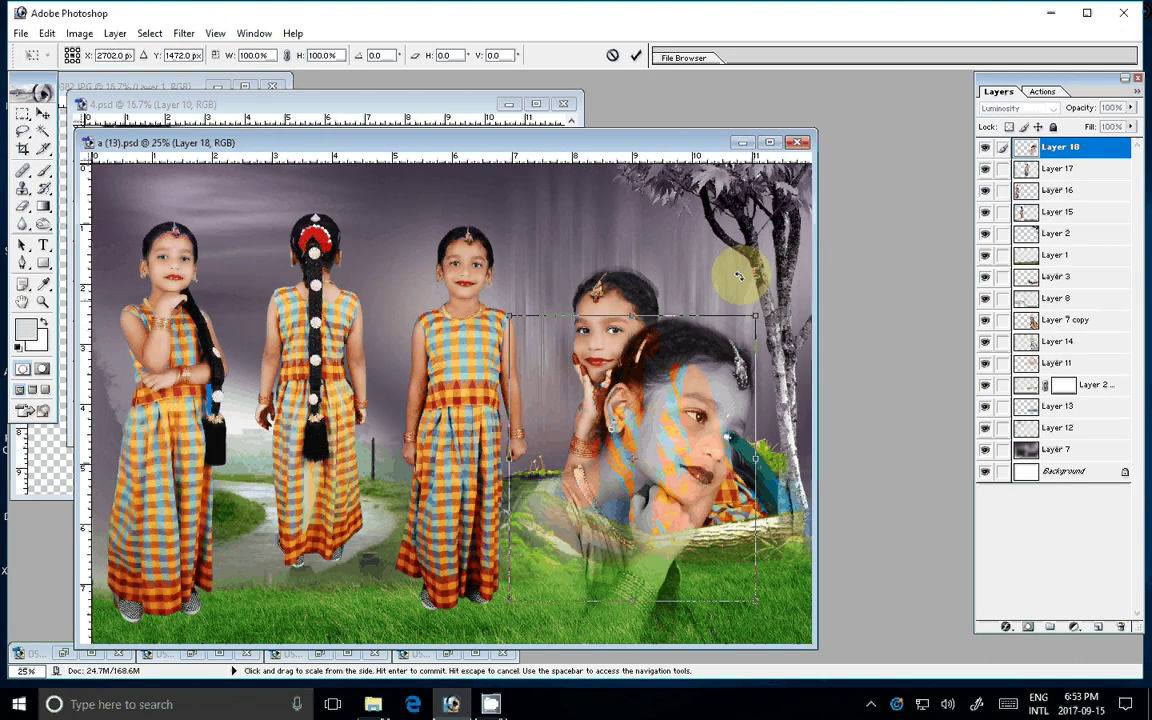
{"action": "left_click", "coordinate": [738, 276]}
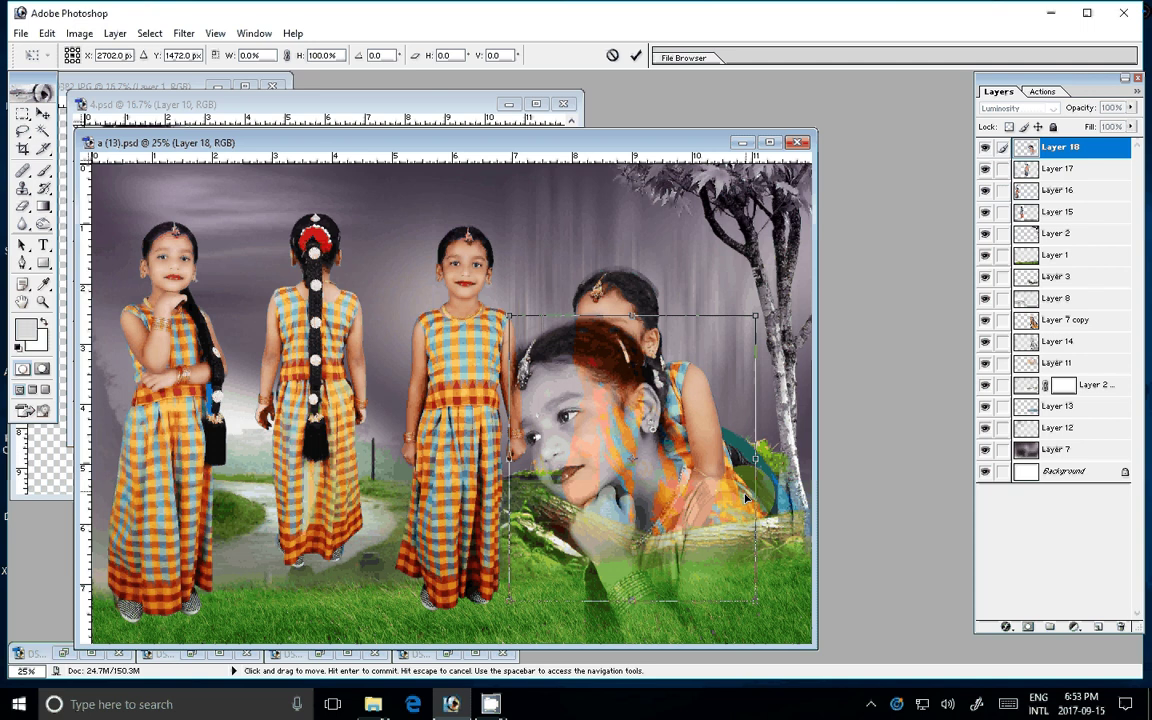
Move the close-up portrait to the lower right and set its blend mode to Normal
{"action": "left_click_drag", "start_coordinate": [745, 497], "coordinate": [813, 569]}
{"action": "key", "text": "Return"}
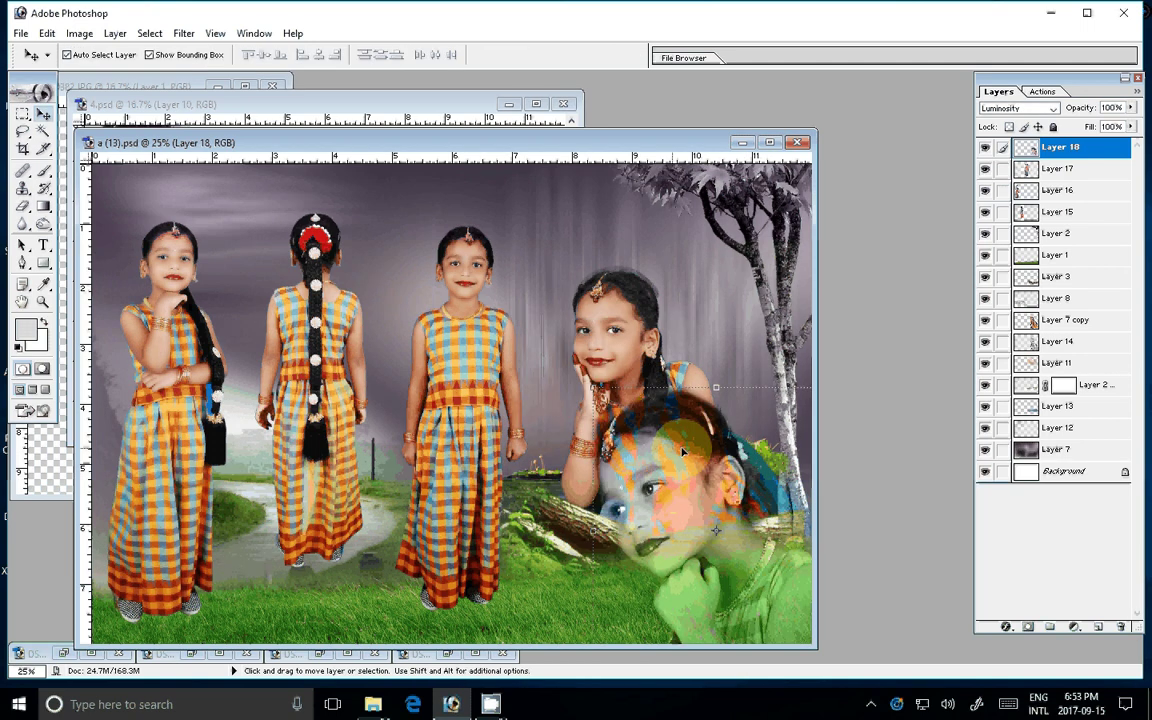
{"action": "key", "text": "shift+alt+n"}
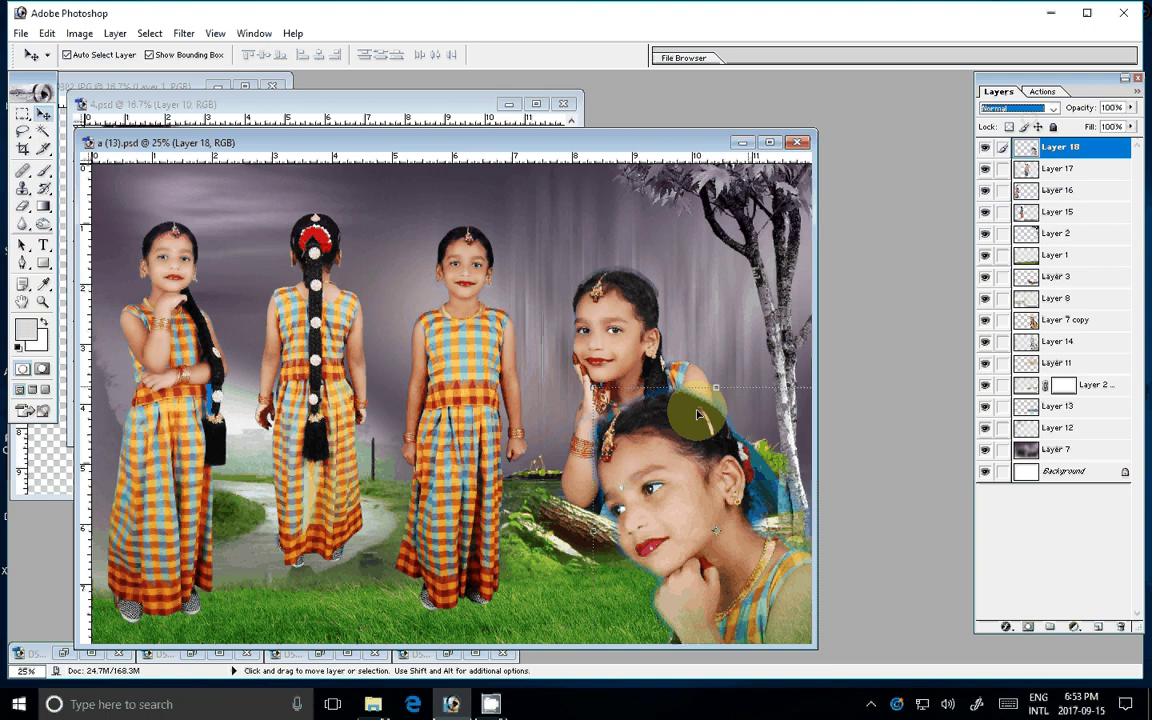
{"action": "left_click_drag", "start_coordinate": [698, 414], "coordinate": [711, 420]}
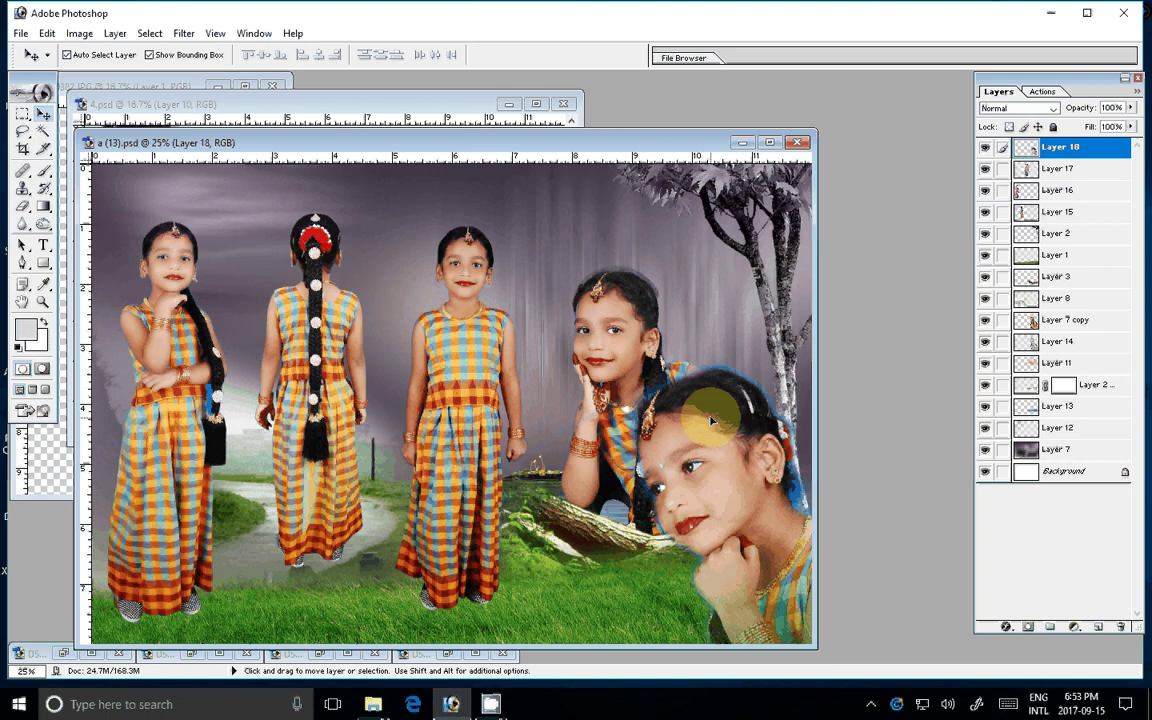
Rotate the portrait about 26.5 degrees and shift it further right into the corner
{"action": "key", "text": "ctrl+t"}
{"action": "left_click_drag", "start_coordinate": [711, 420], "coordinate": [639, 312]}
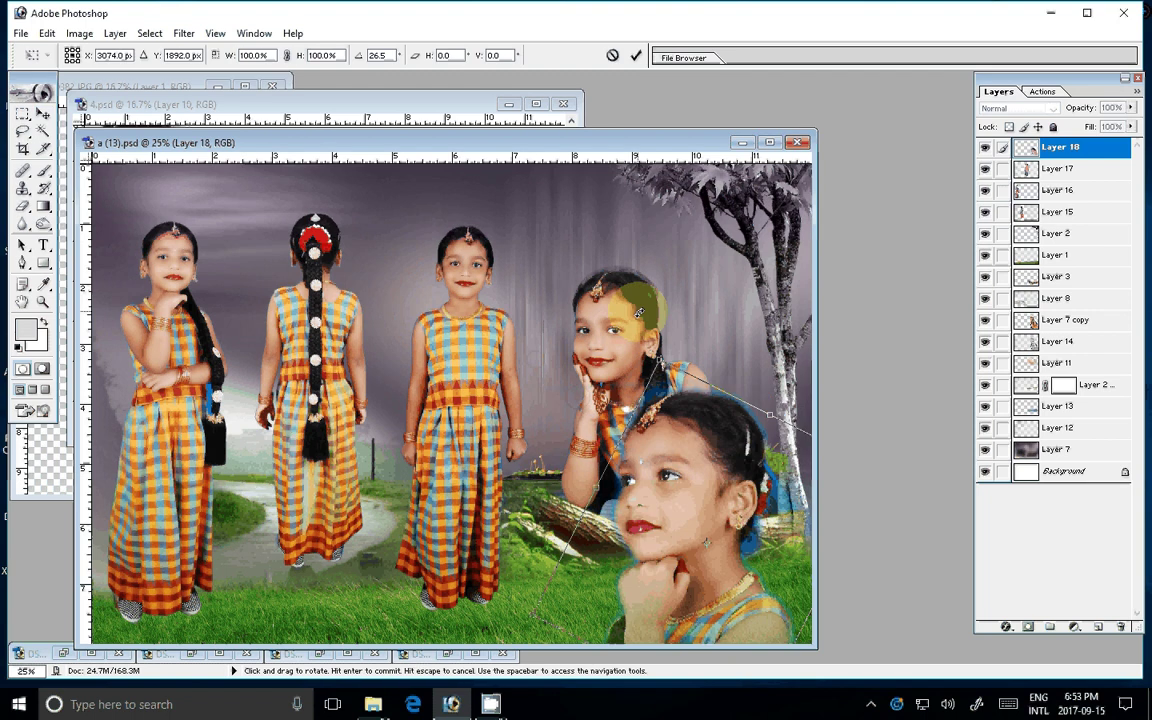
{"action": "double_click", "coordinate": [645, 514]}
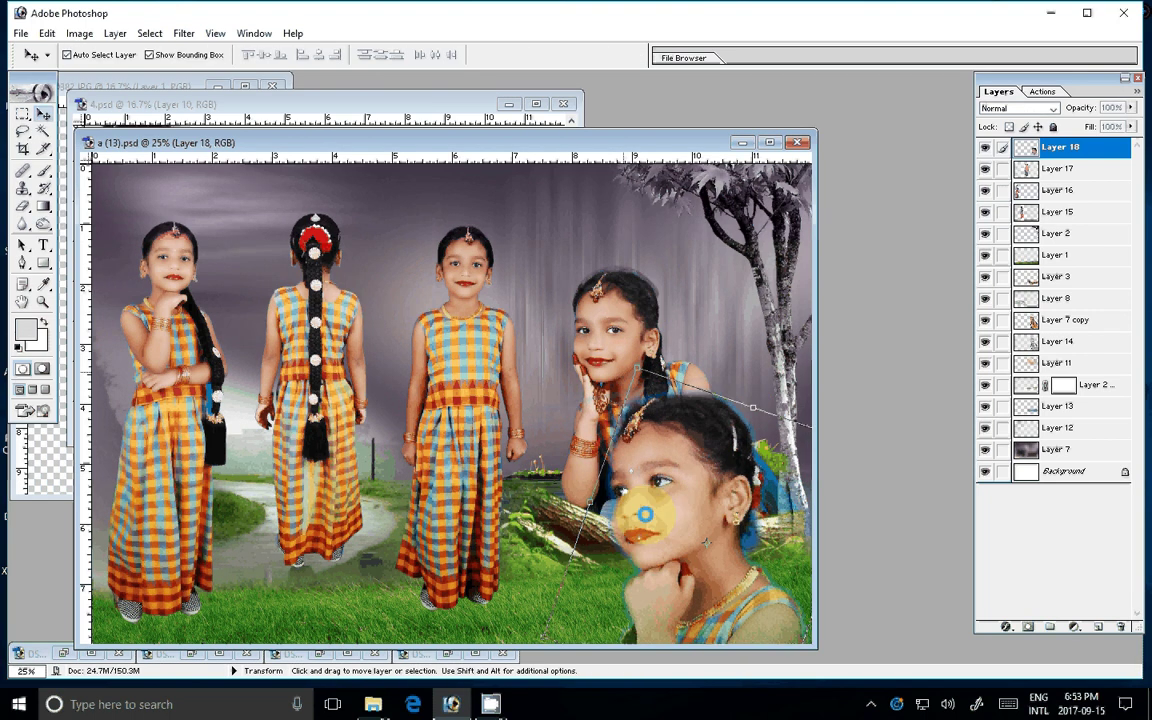
{"action": "left_click", "coordinate": [656, 482]}
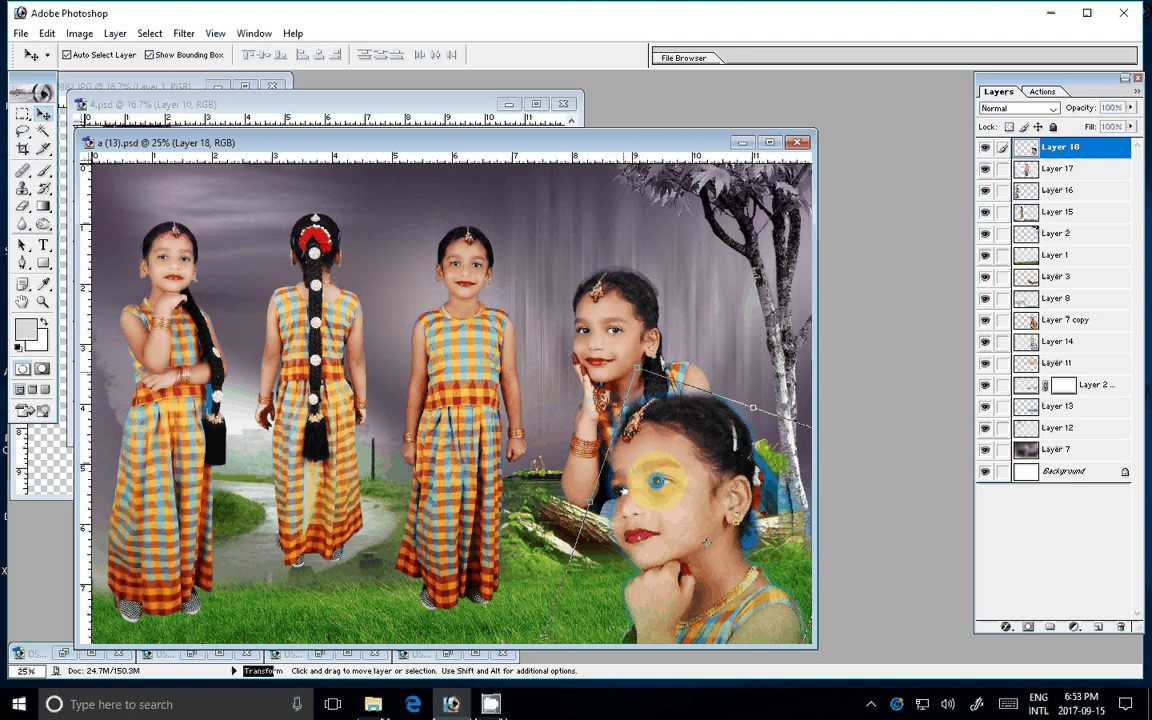
{"action": "left_click_drag", "start_coordinate": [656, 482], "coordinate": [710, 487]}
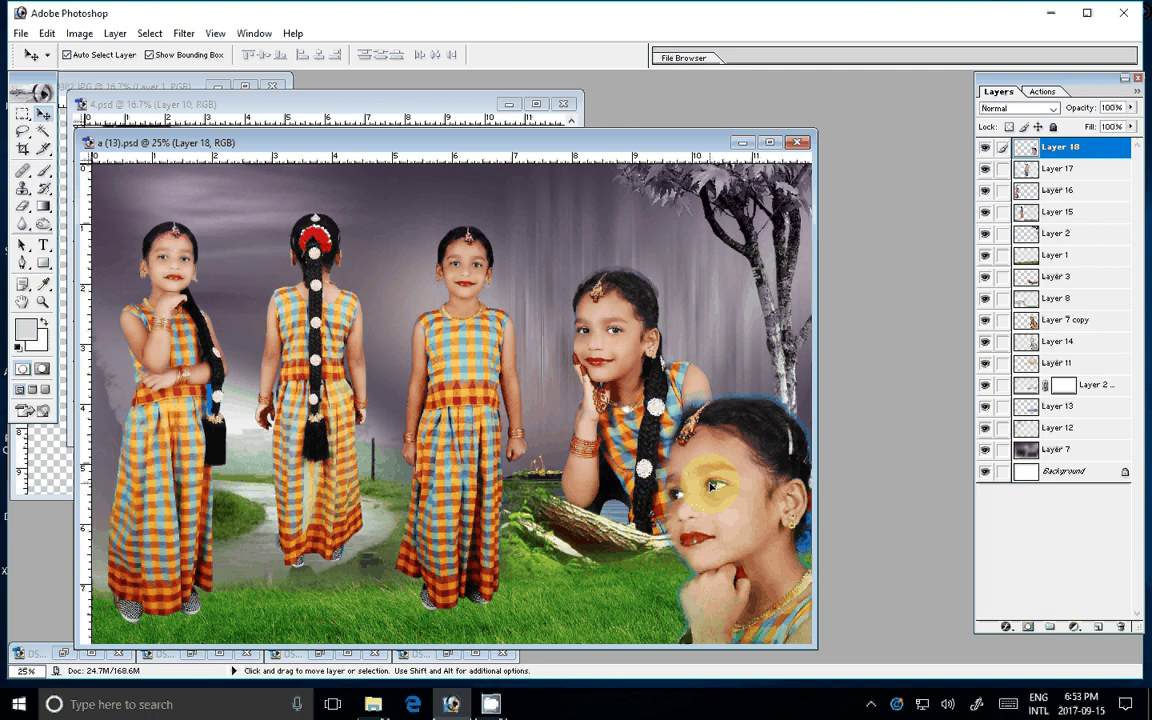
{"action": "left_click", "coordinate": [357, 366]}
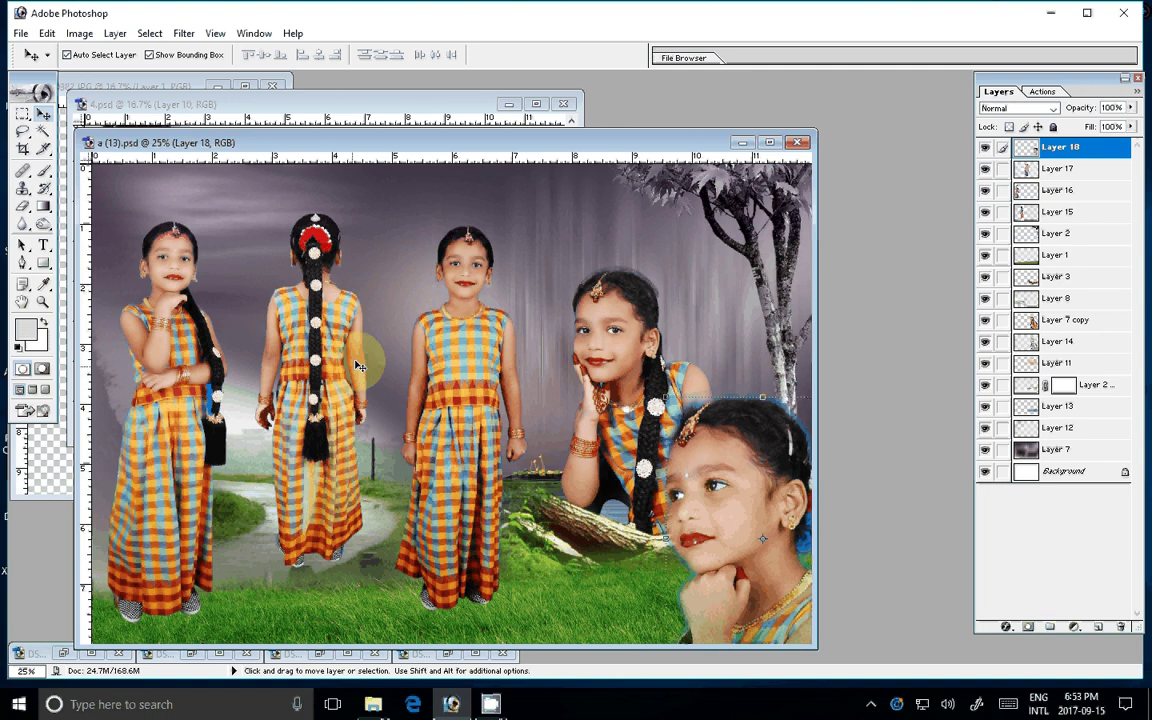
Open the Save As dialog and cancel it without saving
{"action": "key", "text": "ctrl+shift+s"}
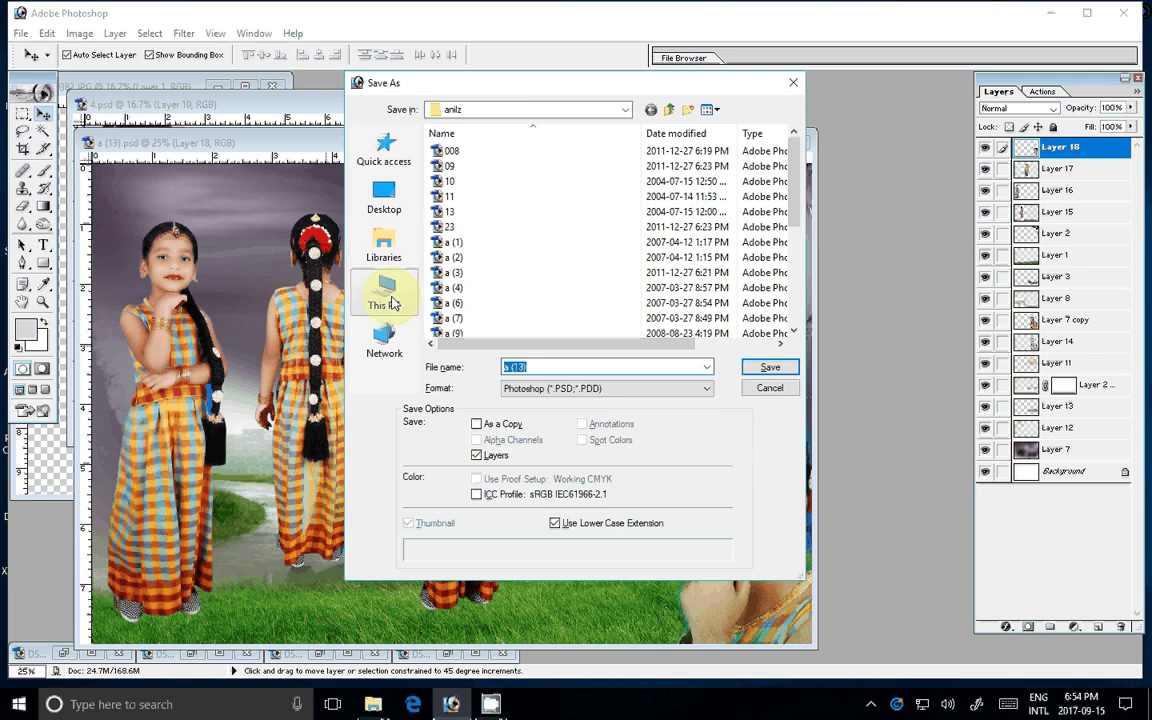
{"action": "key", "text": "Escape"}
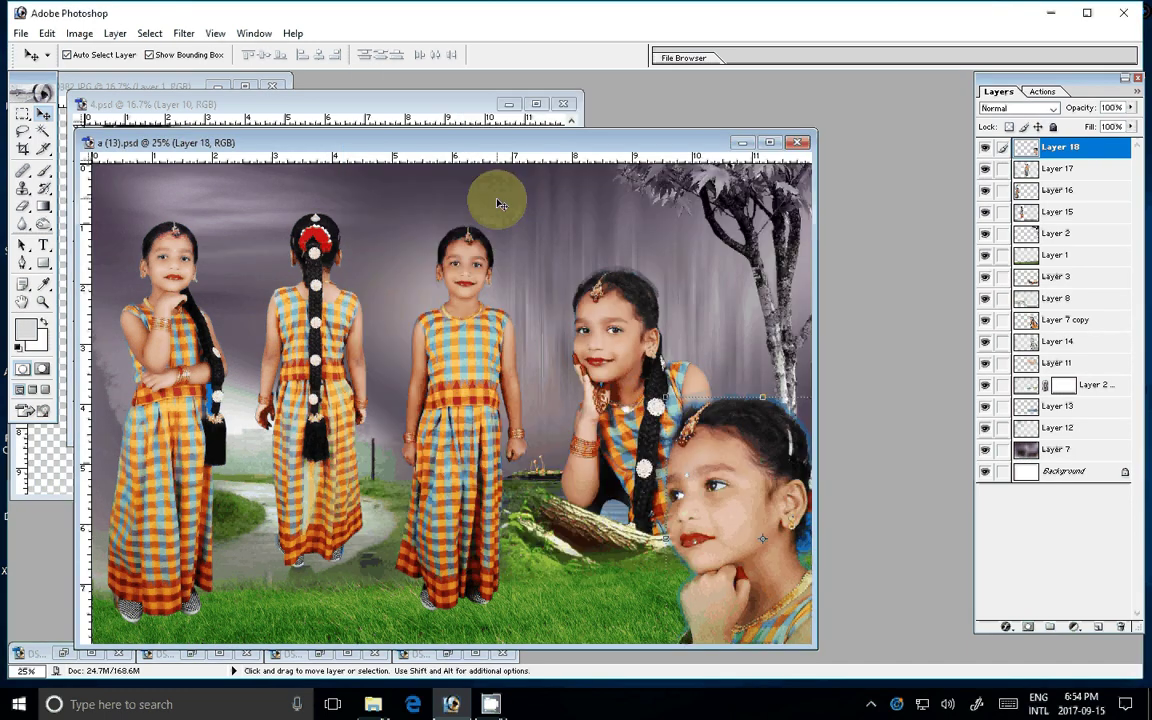
{"action": "left_click", "coordinate": [42, 265]}
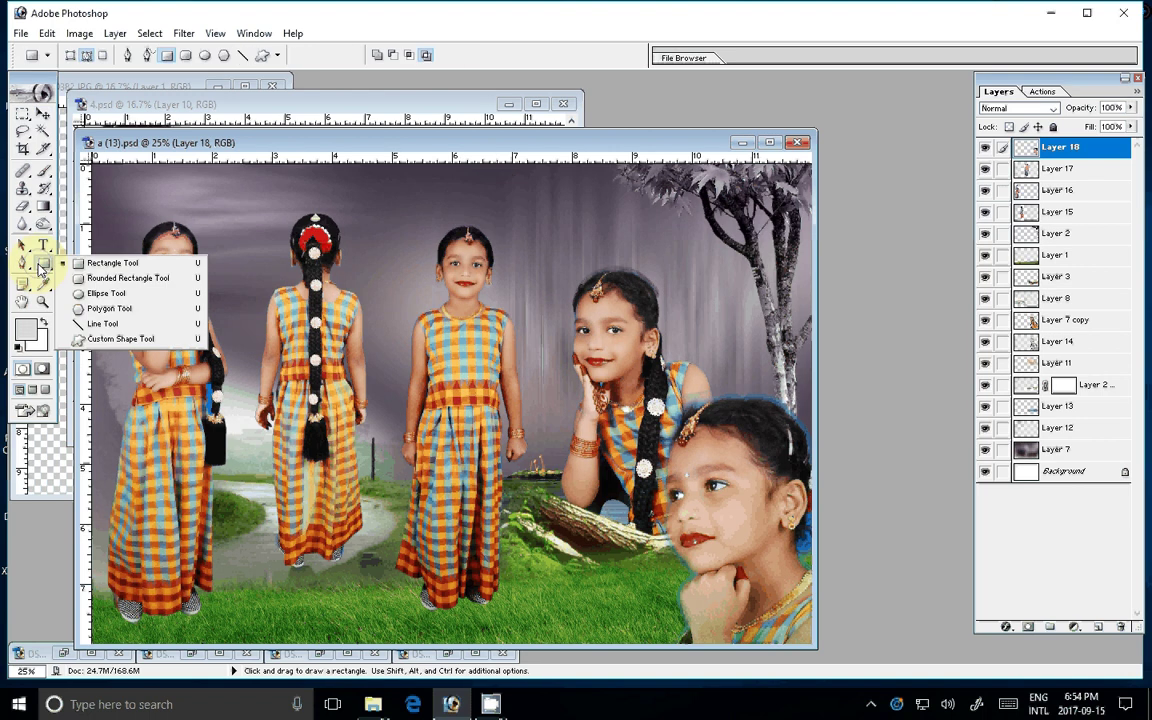
Load the Shapes.csh custom shape set and choose the scalloped flower shape
{"action": "left_click", "coordinate": [118, 339]}
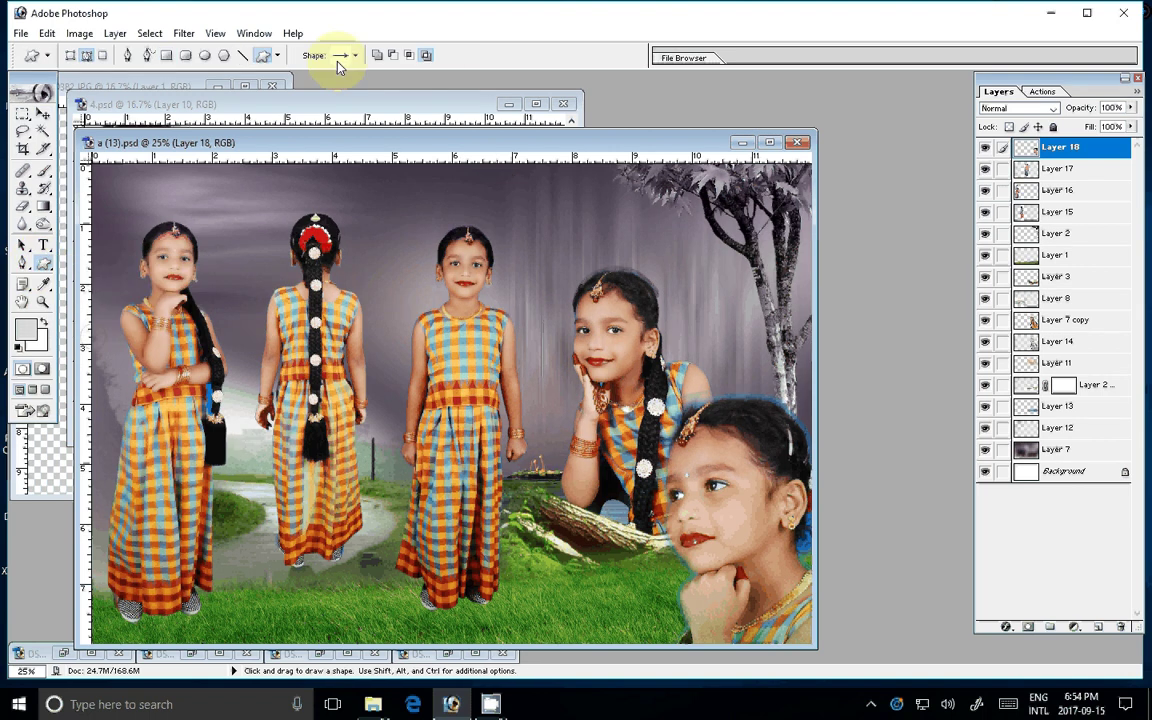
{"action": "left_click", "coordinate": [355, 55]}
{"action": "left_click", "coordinate": [433, 80]}
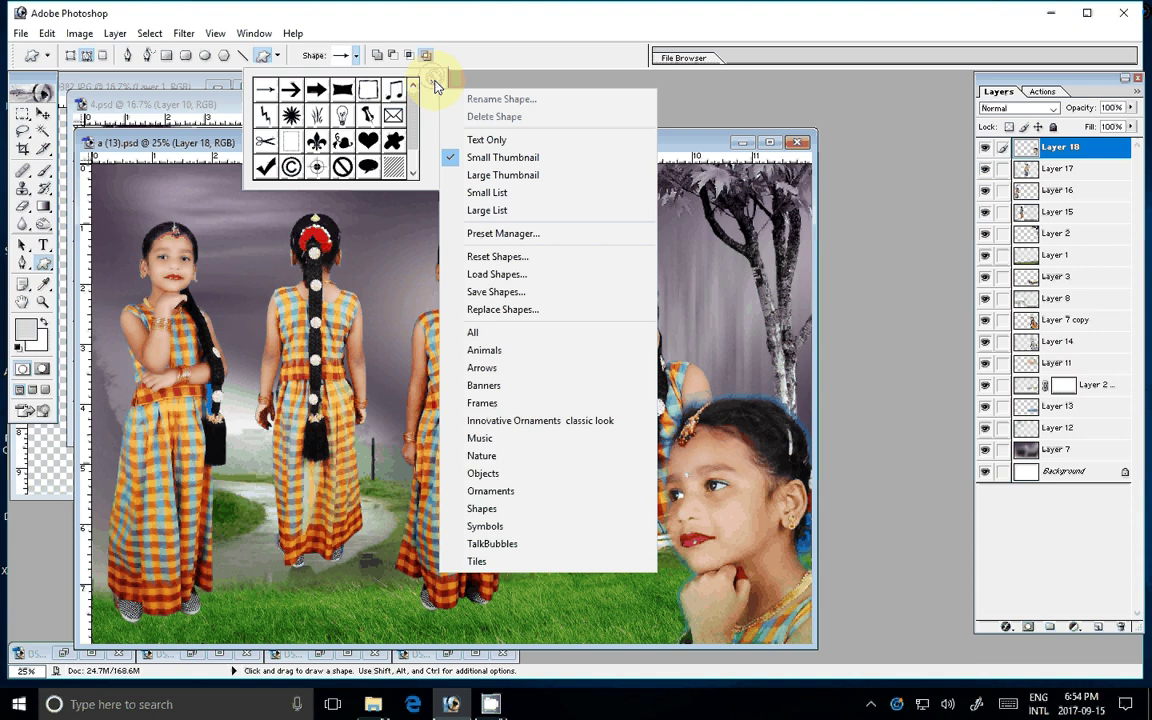
{"action": "left_click", "coordinate": [482, 508]}
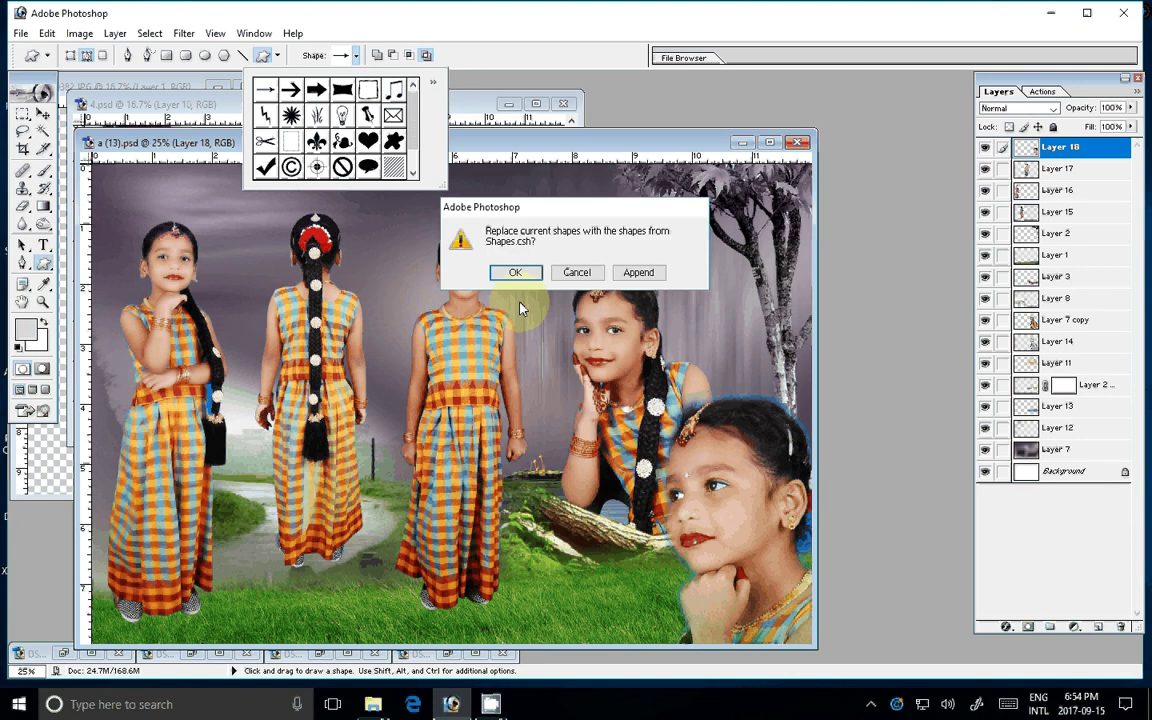
{"action": "left_click", "coordinate": [515, 272]}
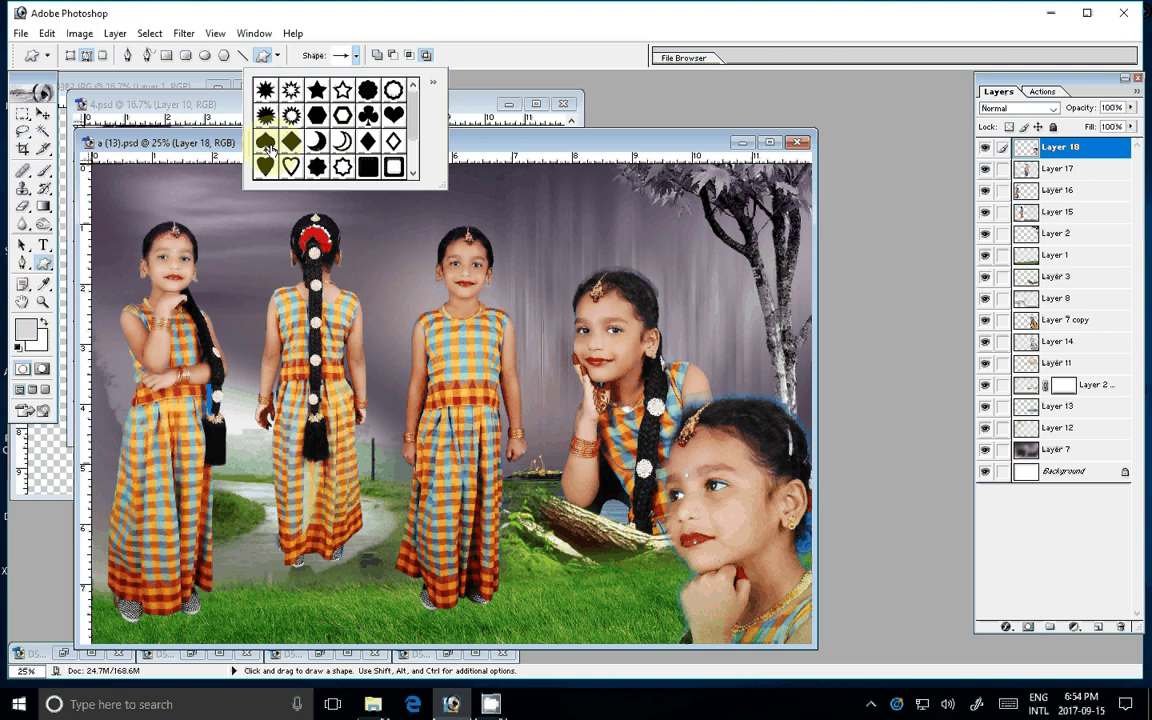
{"action": "double_click", "coordinate": [268, 148]}
{"action": "left_click_drag", "start_coordinate": [505, 180], "coordinate": [610, 264]}
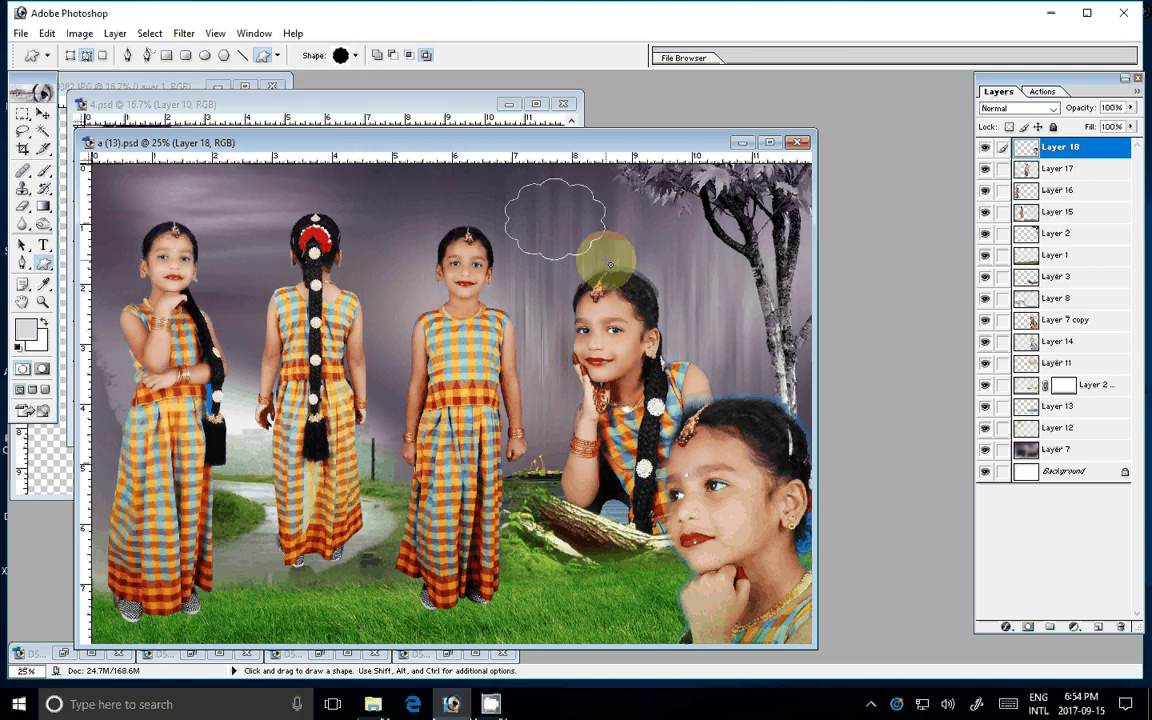
{"action": "key", "text": "Escape"}
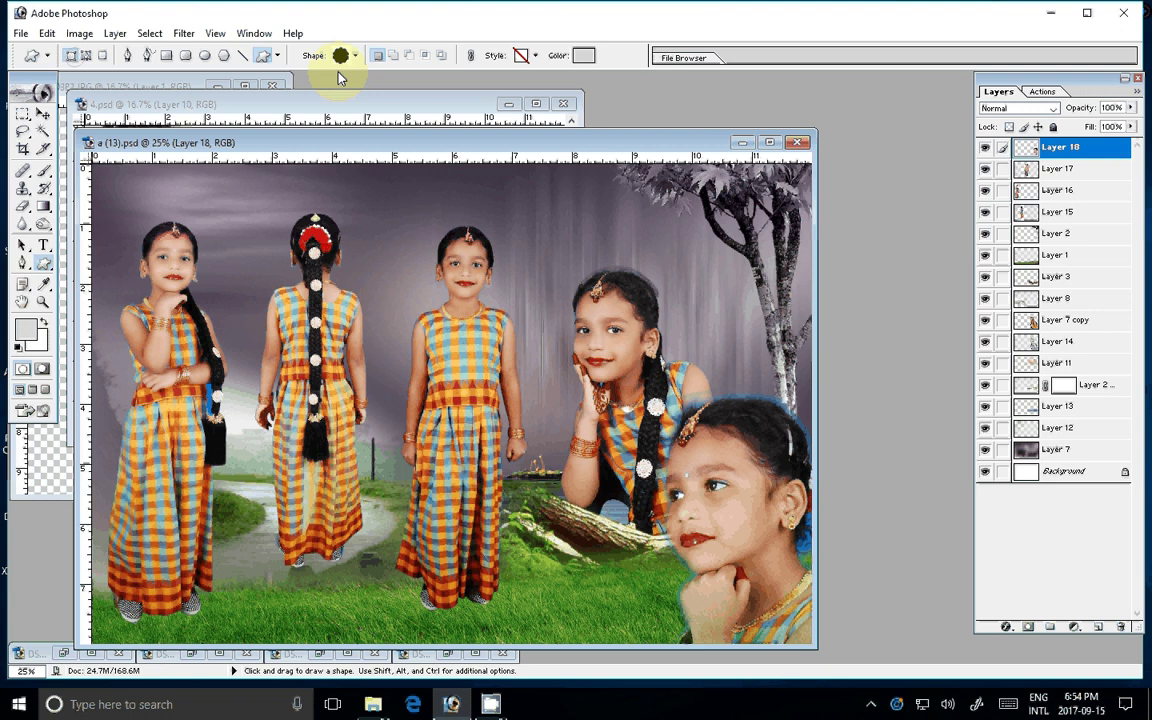
Draw the flower with a red-yellow-blue gradient style near the top, right of centre
{"action": "left_click", "coordinate": [520, 60]}
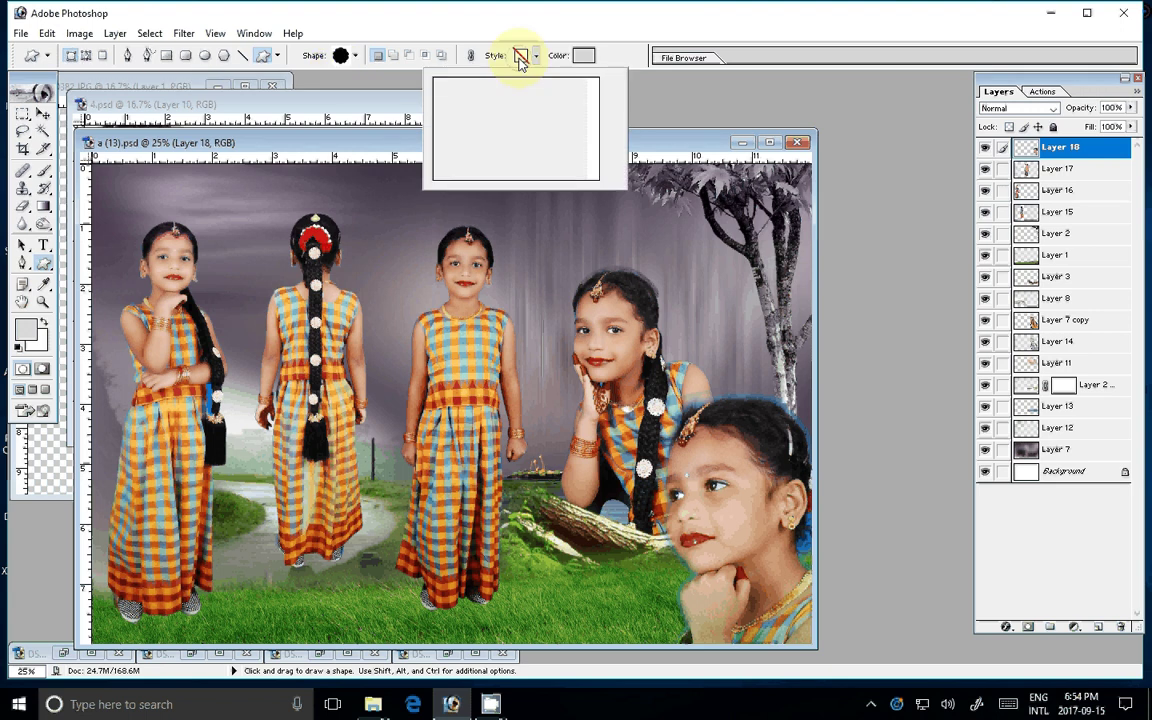
{"action": "double_click", "coordinate": [510, 110]}
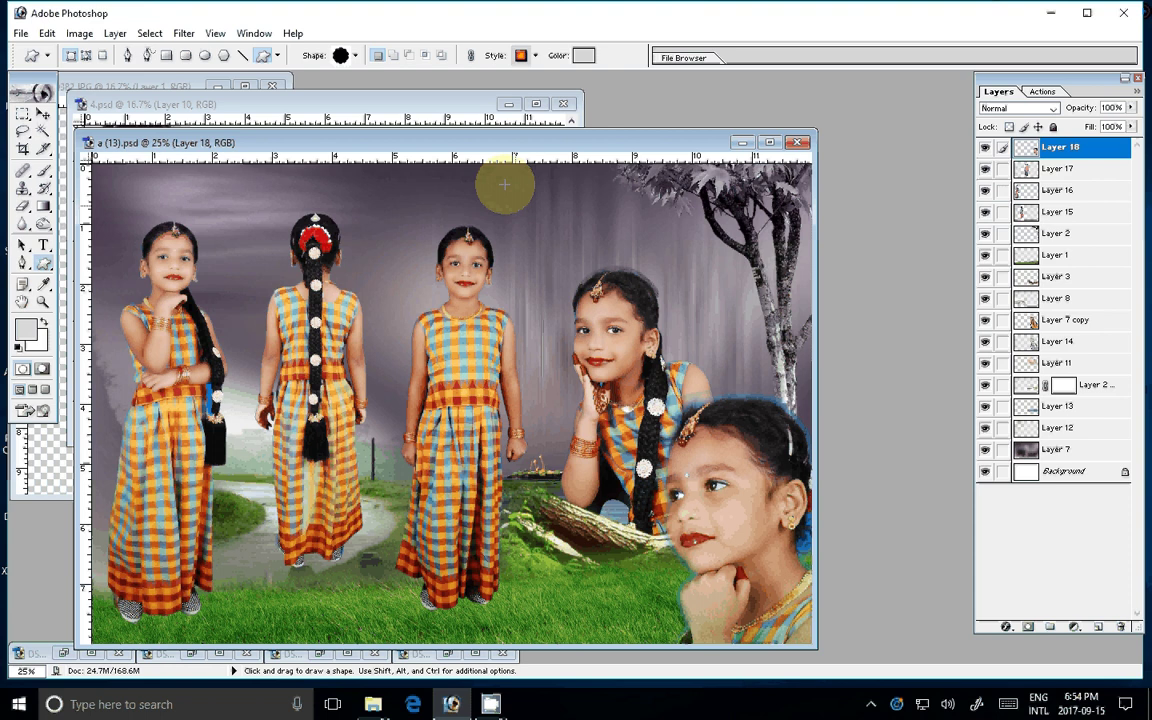
{"action": "left_click_drag", "start_coordinate": [504, 184], "coordinate": [601, 275]}
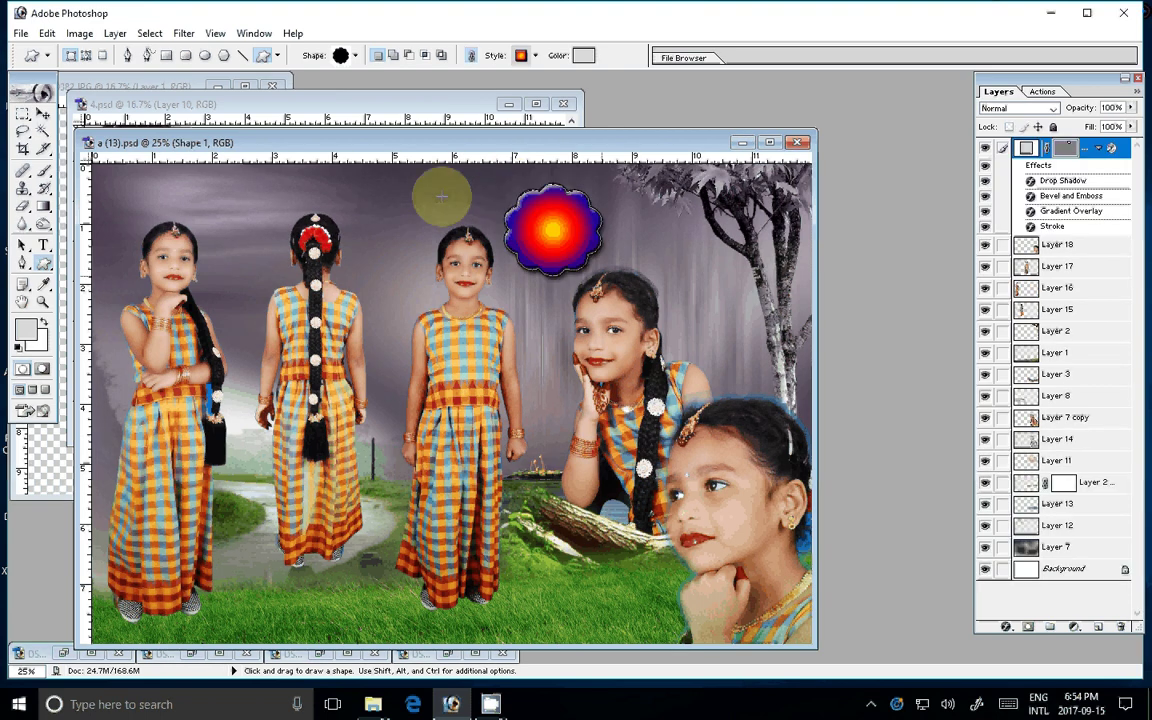
{"action": "key", "text": "v"}
{"action": "left_click", "coordinate": [462, 300]}
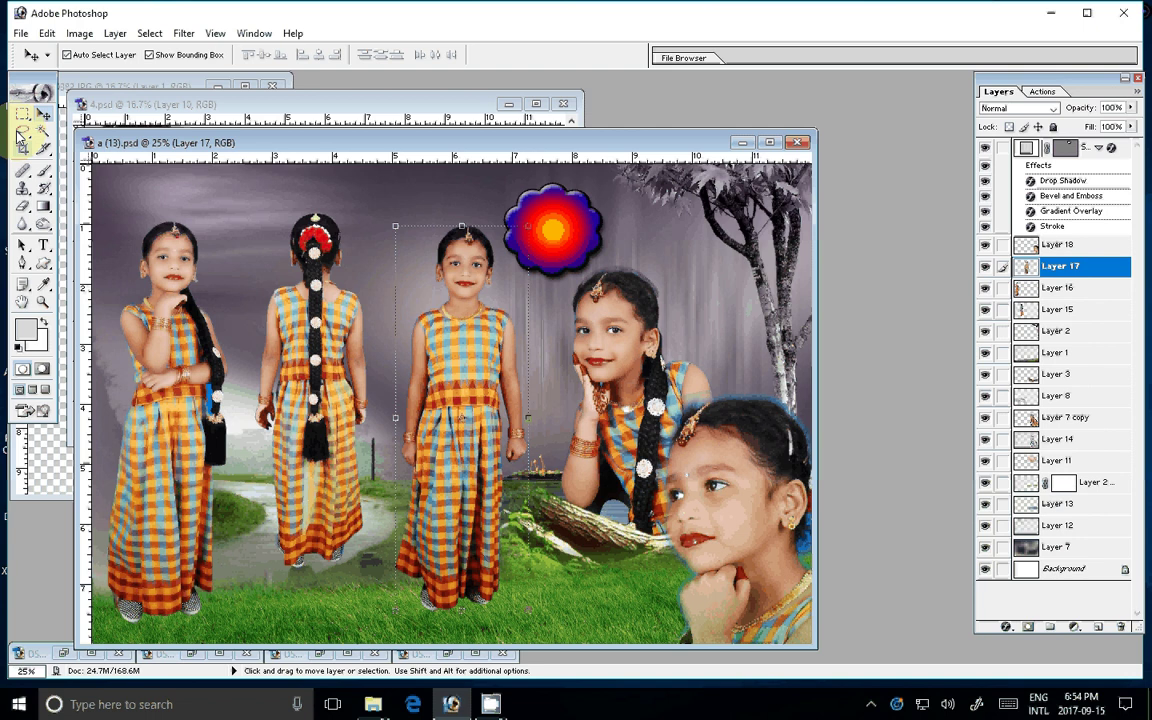
Copy the middle girl's head and upper body to a new layer above the flower
{"action": "left_click", "coordinate": [22, 116]}
{"action": "left_click_drag", "start_coordinate": [401, 207], "coordinate": [527, 366]}
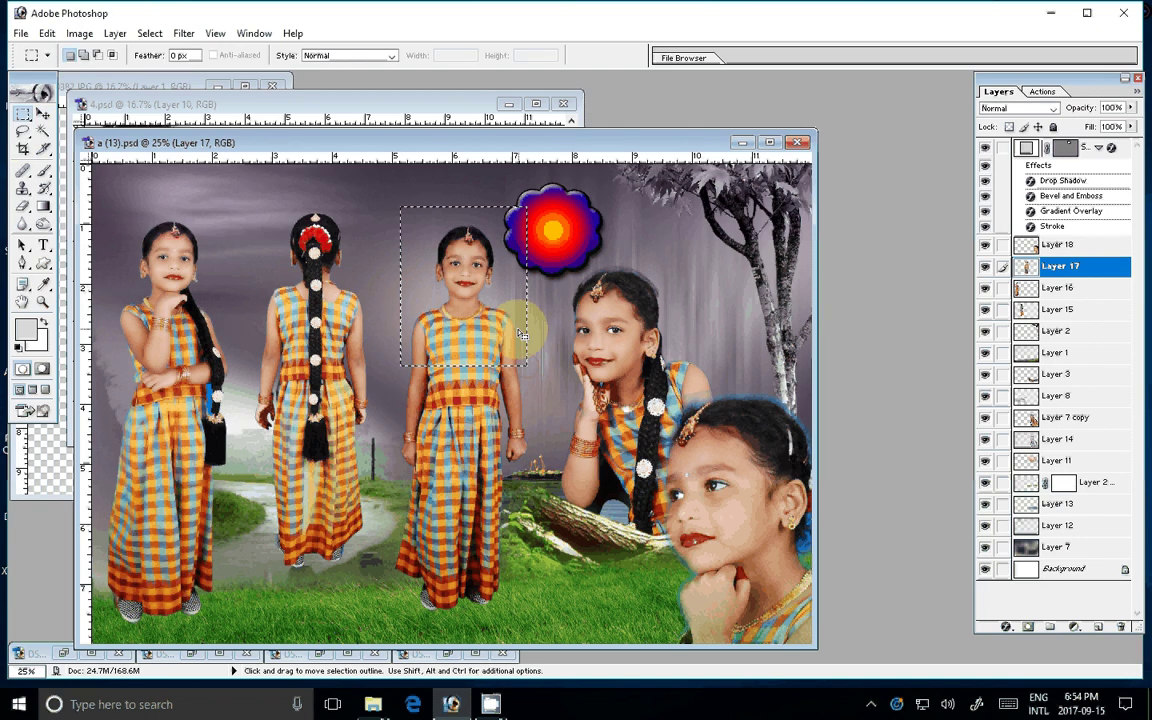
{"action": "key", "text": "ctrl+j"}
{"action": "key", "text": "v"}
{"action": "left_click_drag", "start_coordinate": [478, 279], "coordinate": [563, 216]}
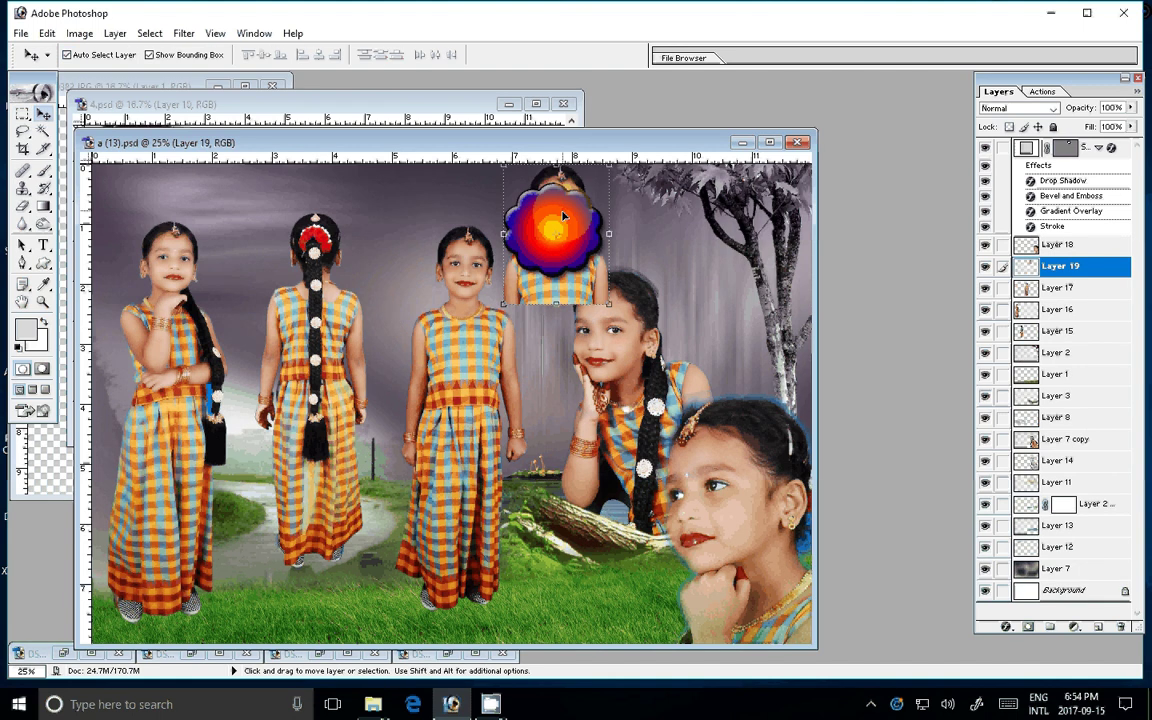
{"action": "key", "text": "ctrl+shift+bracketright"}
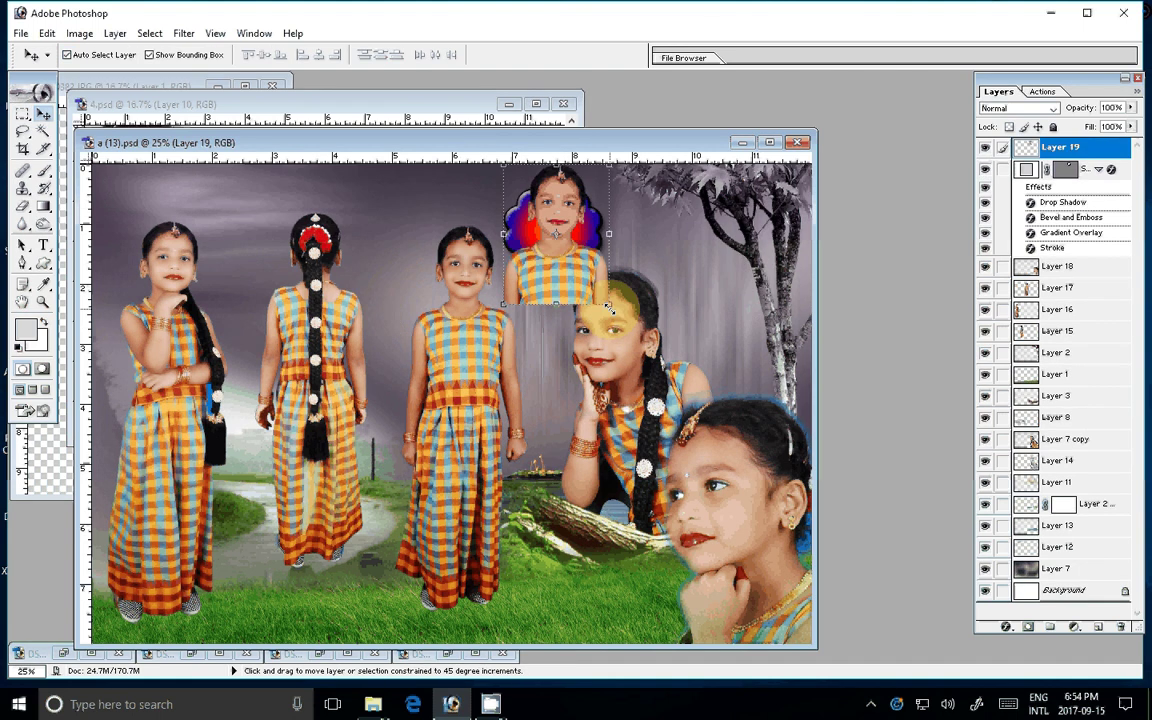
Shrink the copy to fit inside the flower and erase its edges
{"action": "left_click_drag", "start_coordinate": [609, 305], "coordinate": [584, 271]}
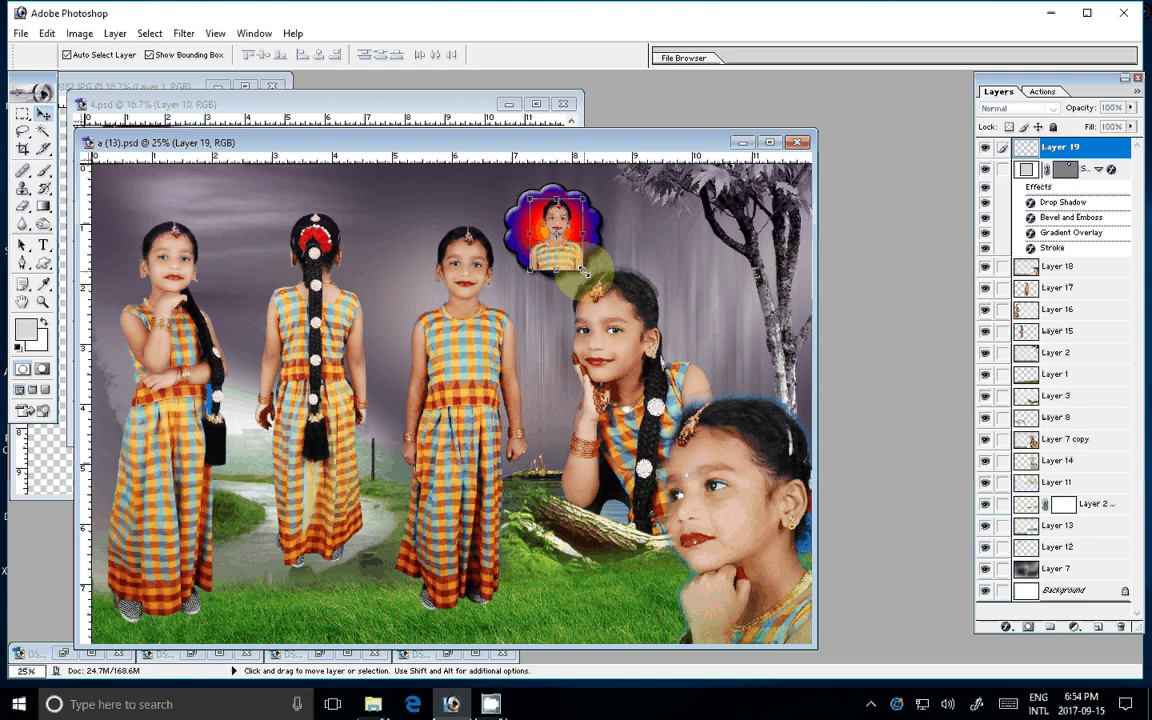
{"action": "key", "text": "e"}
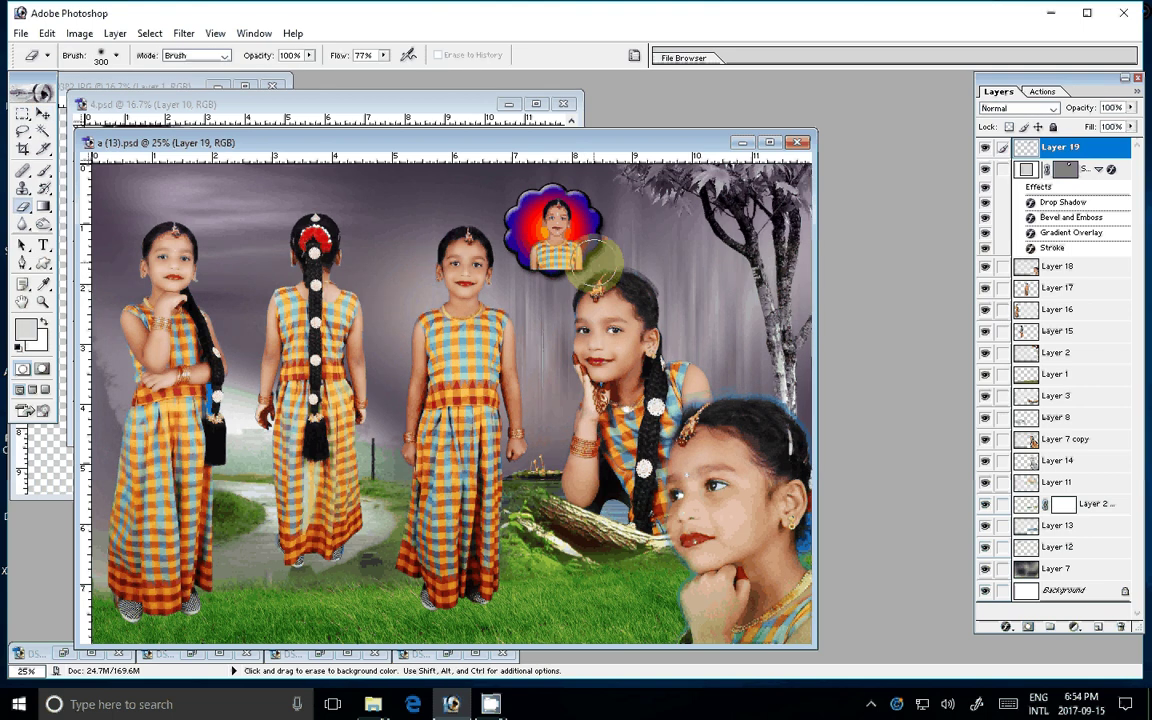
{"action": "left_click_drag", "start_coordinate": [595, 263], "coordinate": [596, 268]}
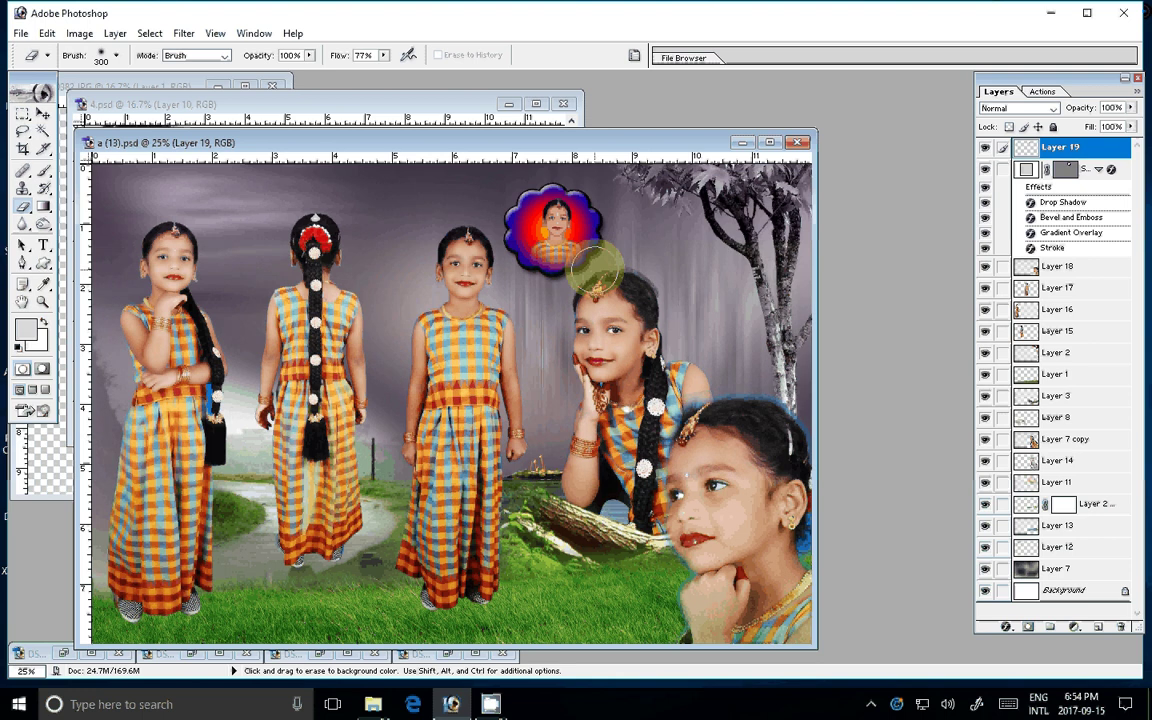
{"action": "key", "text": "ctrl+shift+s"}
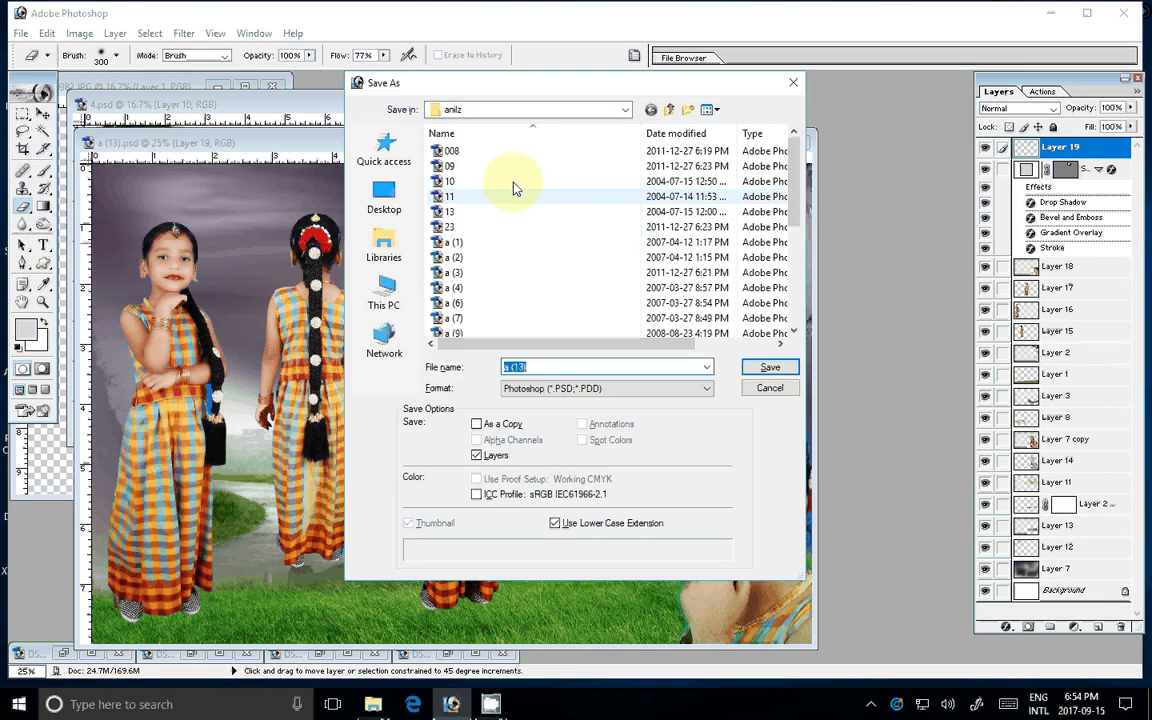
Save the collage as '5' in the Not Print folder on LOCAL DISK (E:)
{"action": "left_click", "coordinate": [505, 250]}
{"action": "key", "text": "BackSpace"}
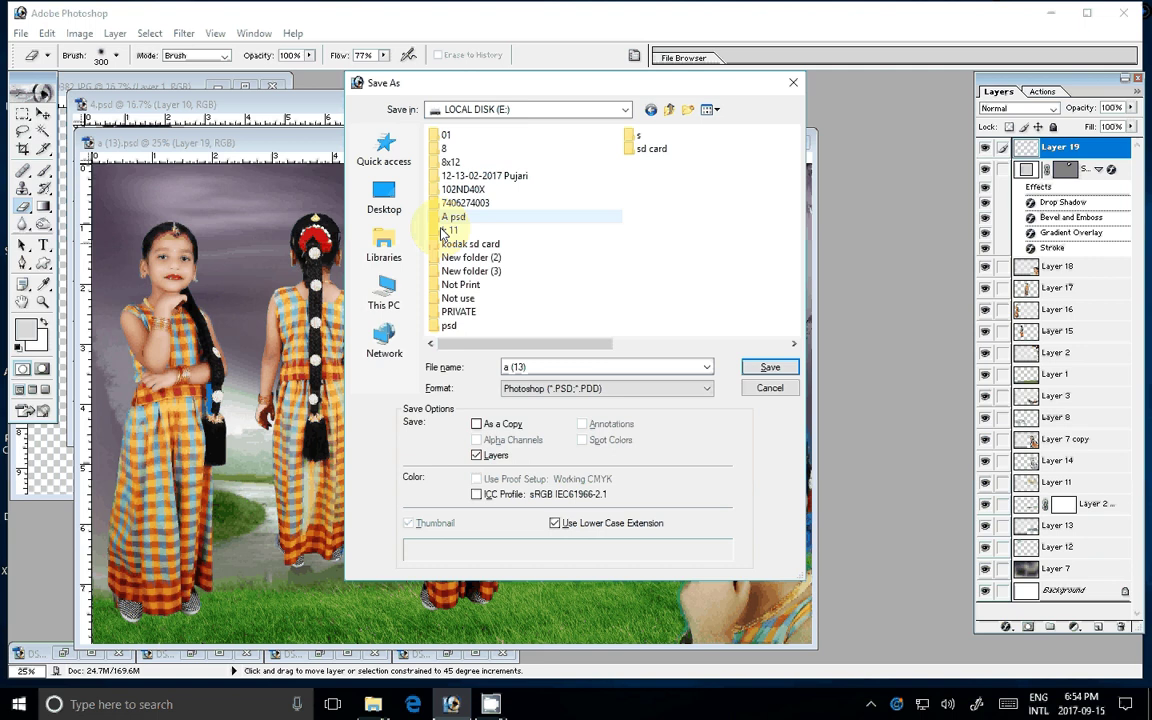
{"action": "left_click", "coordinate": [499, 287]}
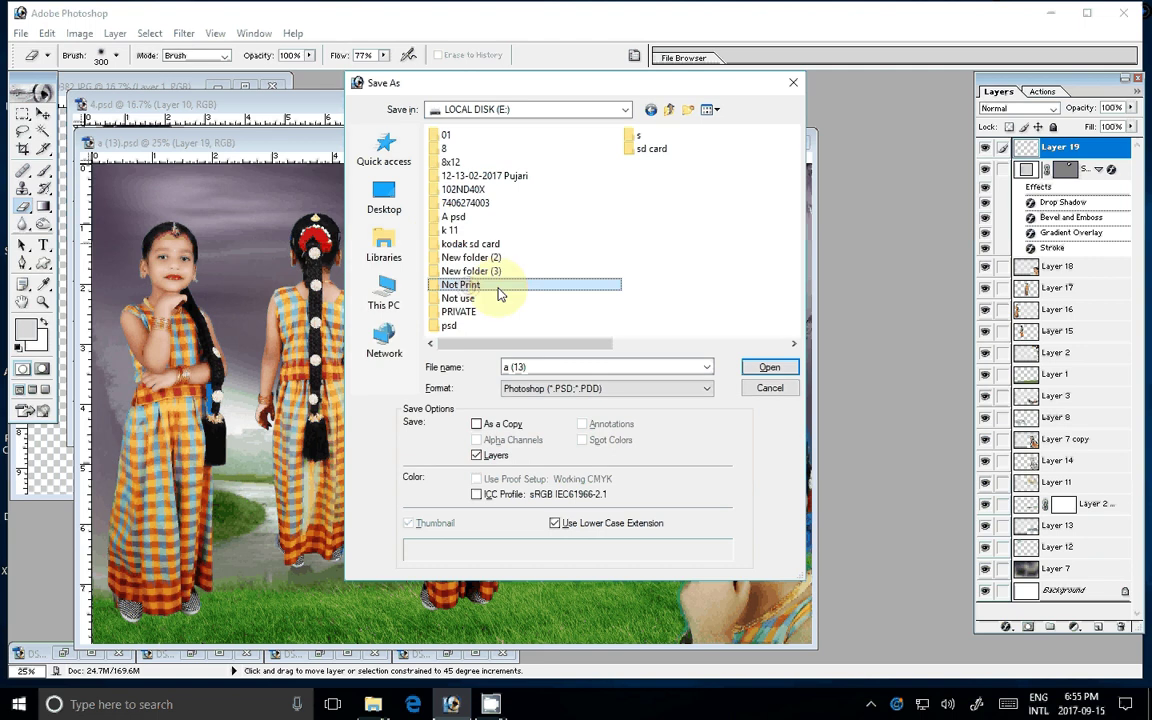
{"action": "left_click", "coordinate": [765, 368]}
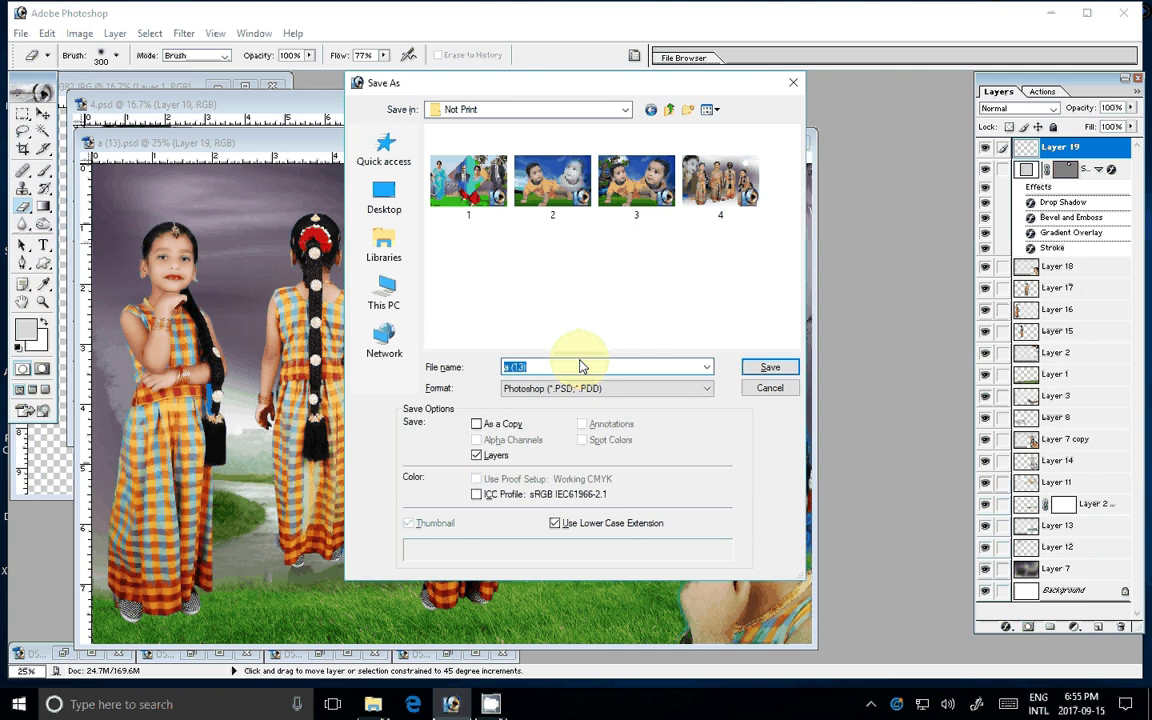
{"action": "type", "text": "5"}
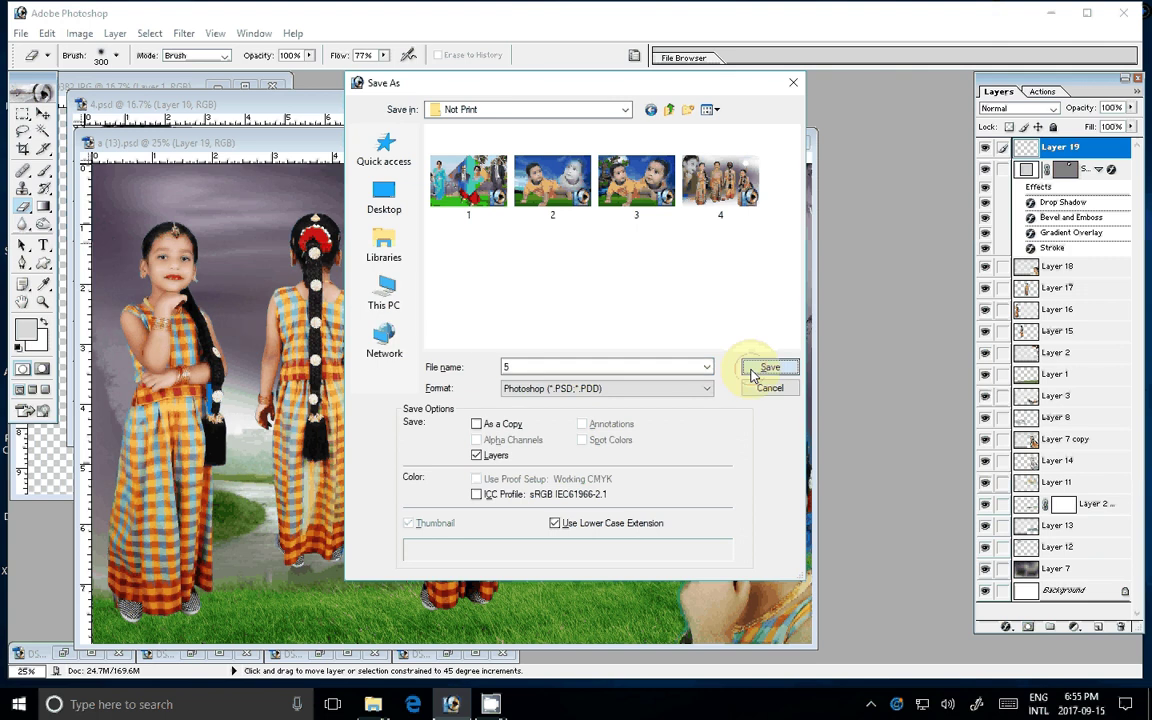
{"action": "left_click", "coordinate": [757, 369]}
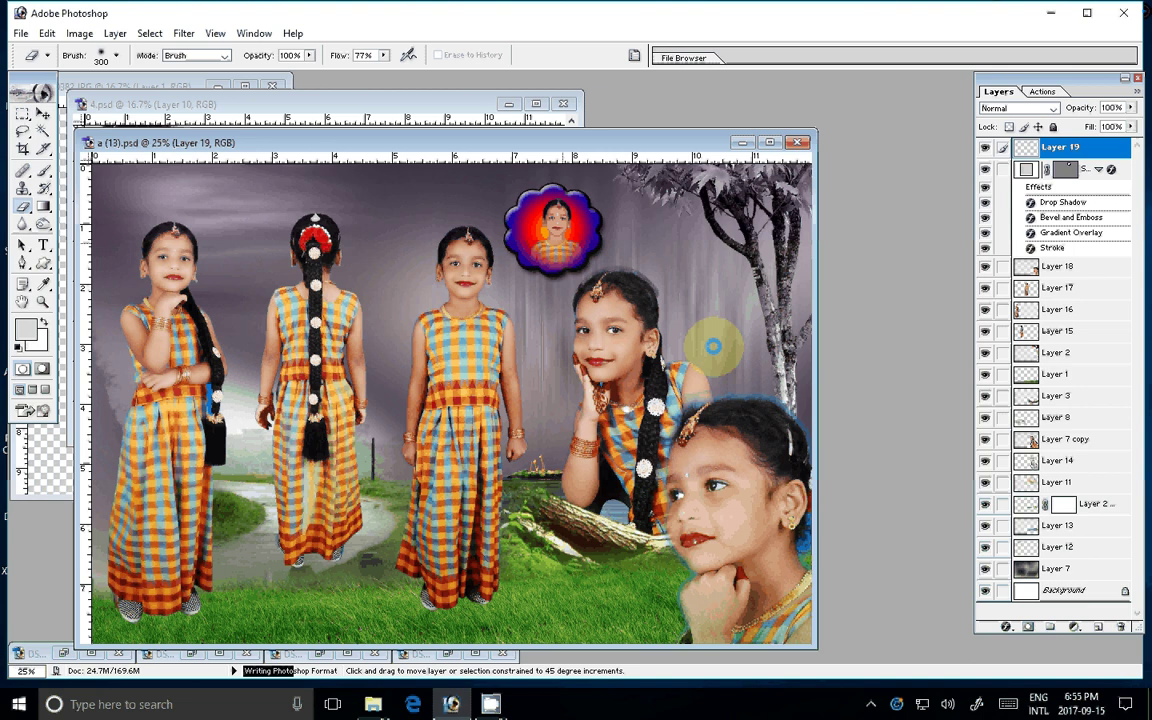
Close 5.psd and 4.psd without saving changes
{"action": "key", "text": "v"}
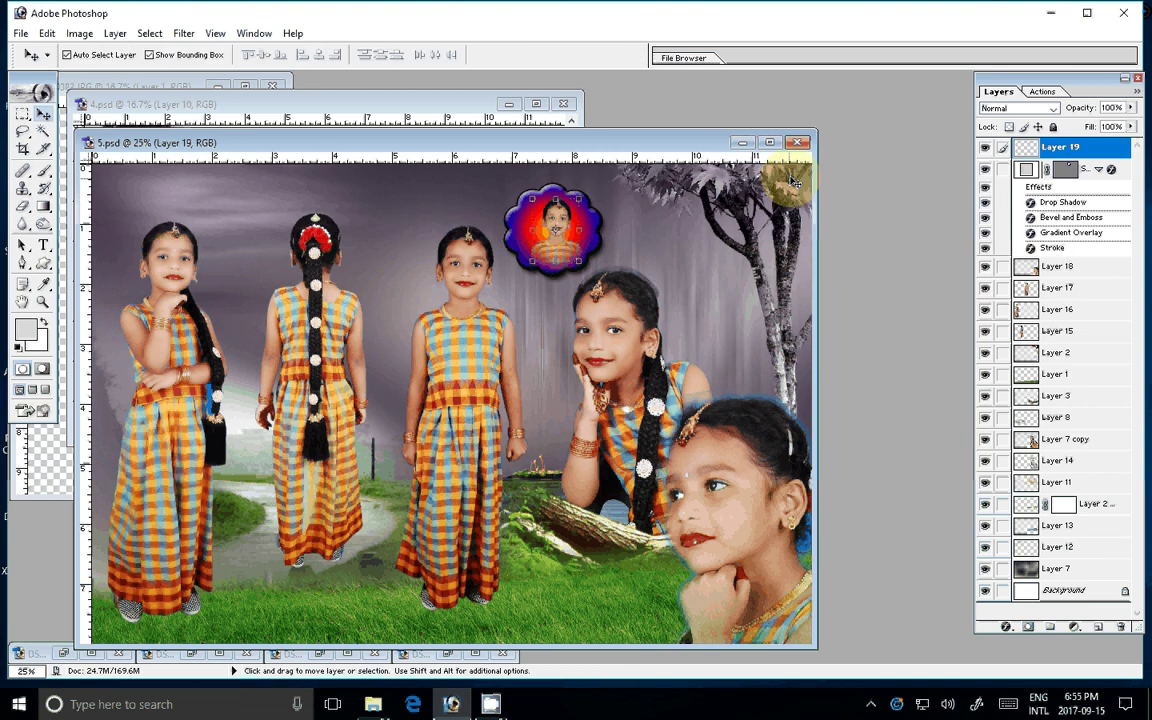
{"action": "left_click", "coordinate": [797, 142]}
{"action": "left_click", "coordinate": [563, 104]}
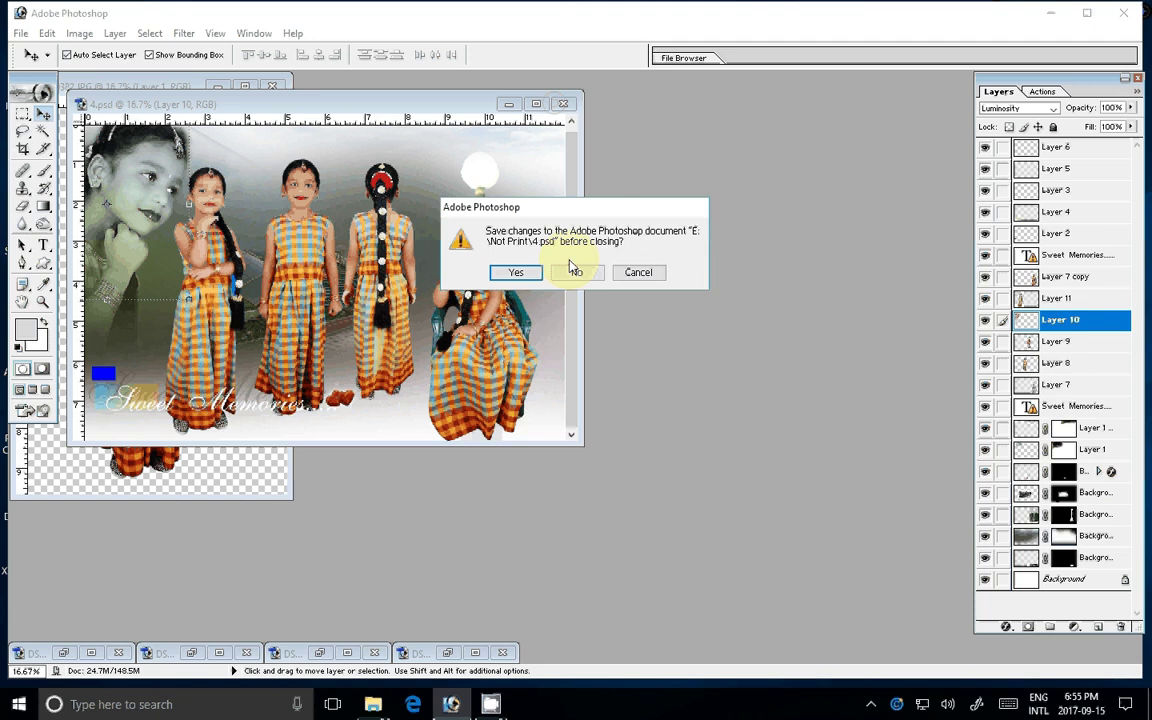
{"action": "left_click", "coordinate": [573, 268]}
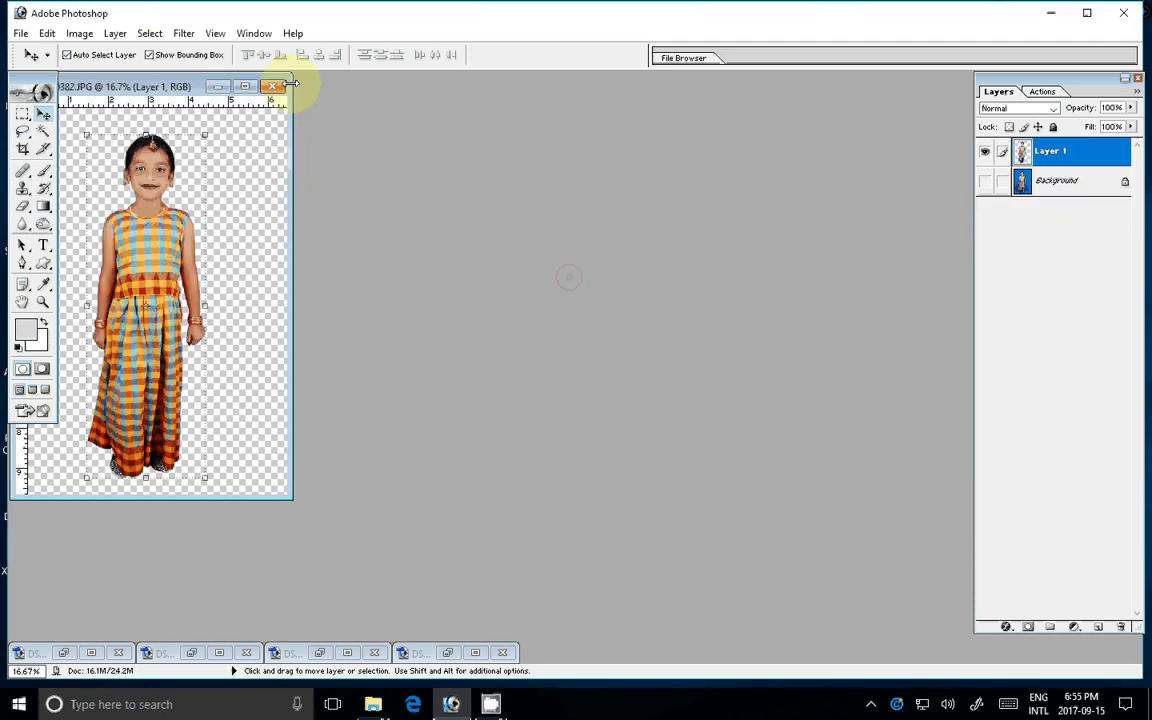
Save the DSC_0382 cutout as a PSD in D:\B, then close it
{"action": "left_click", "coordinate": [276, 86]}
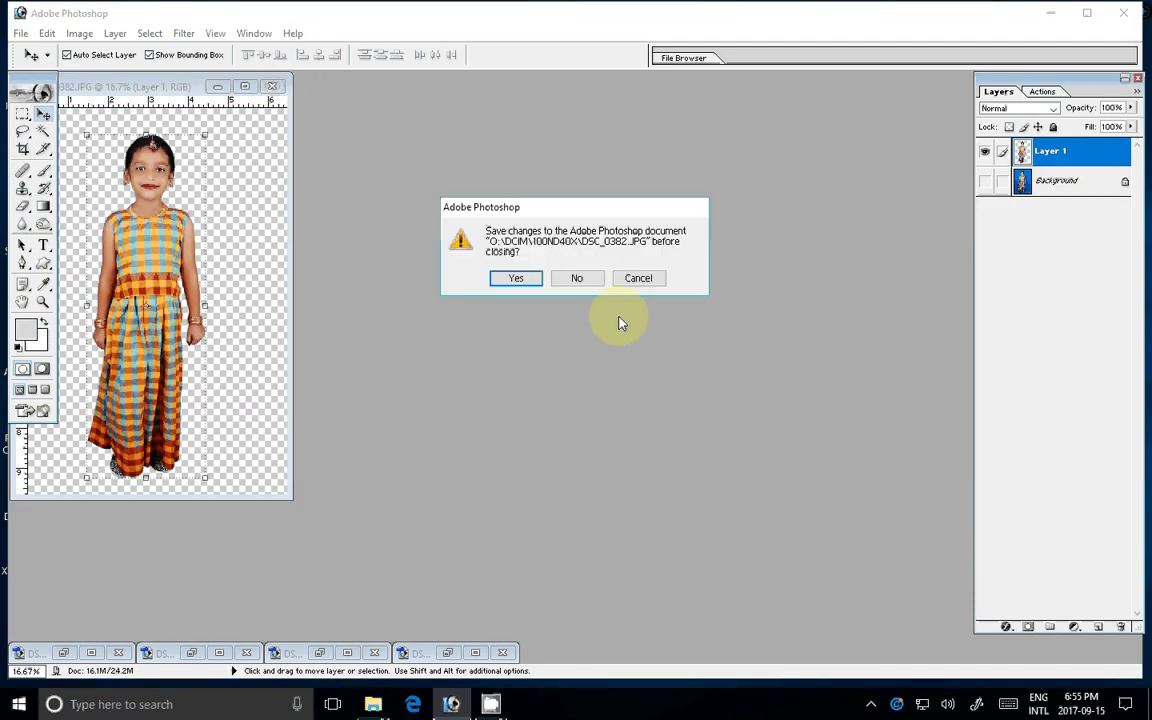
{"action": "left_click", "coordinate": [646, 280]}
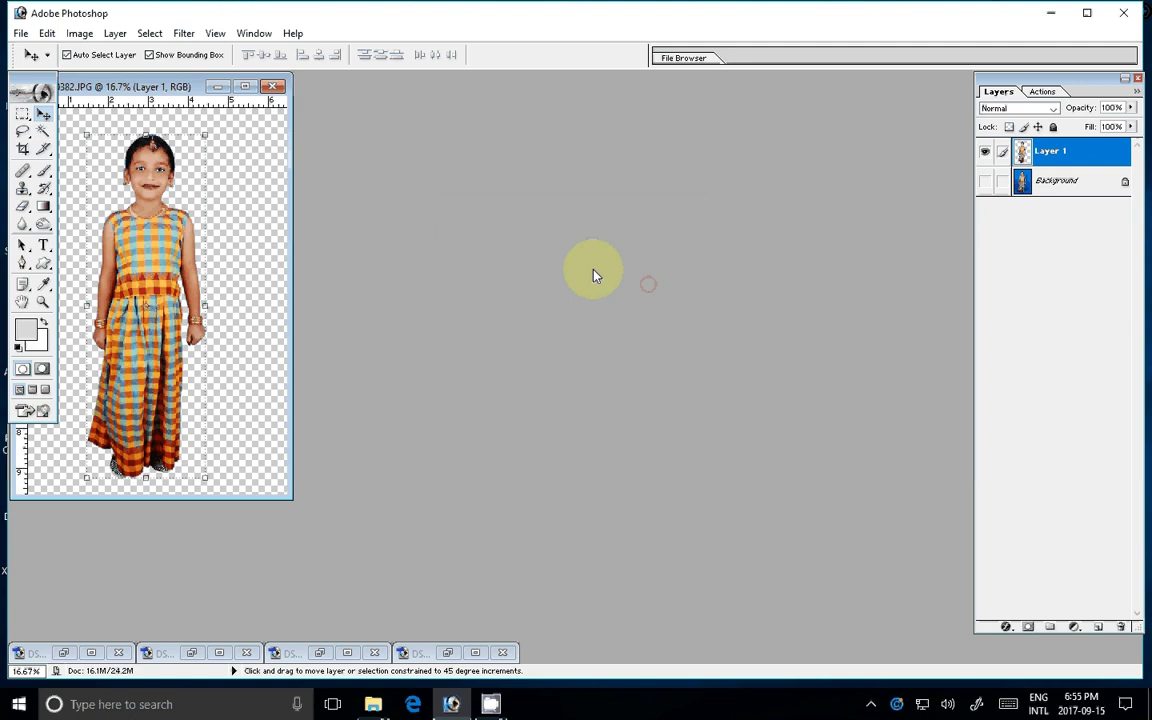
{"action": "key", "text": "ctrl+shift+s"}
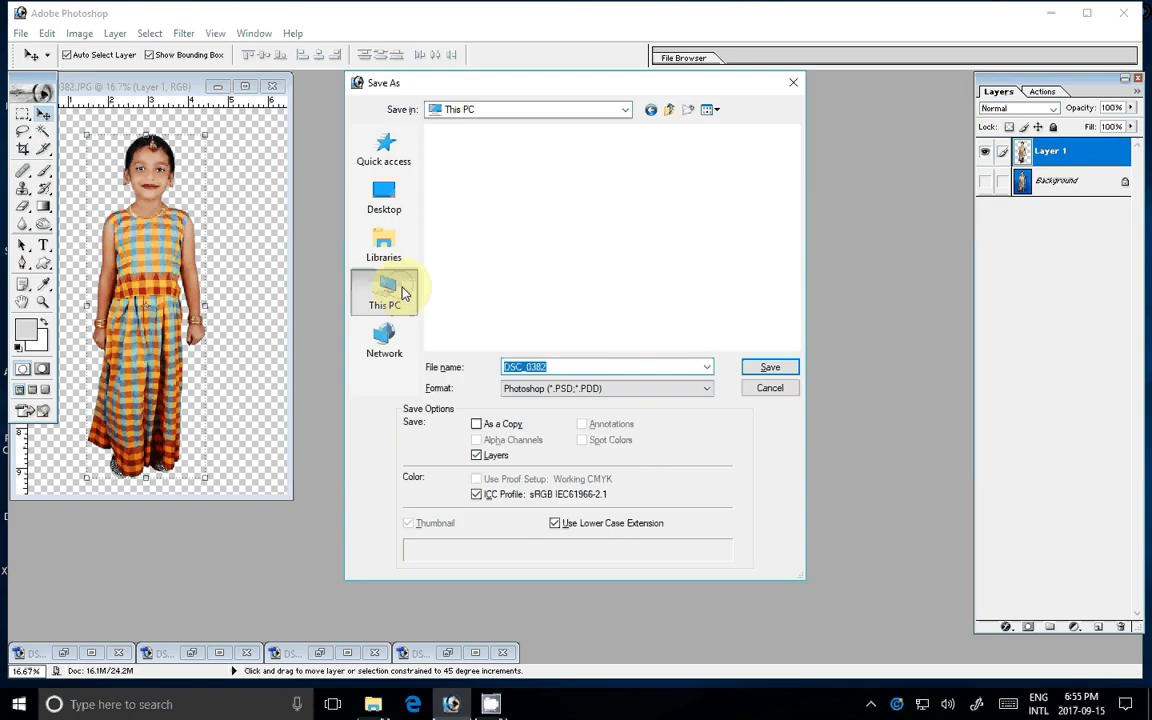
{"action": "double_click", "coordinate": [507, 231]}
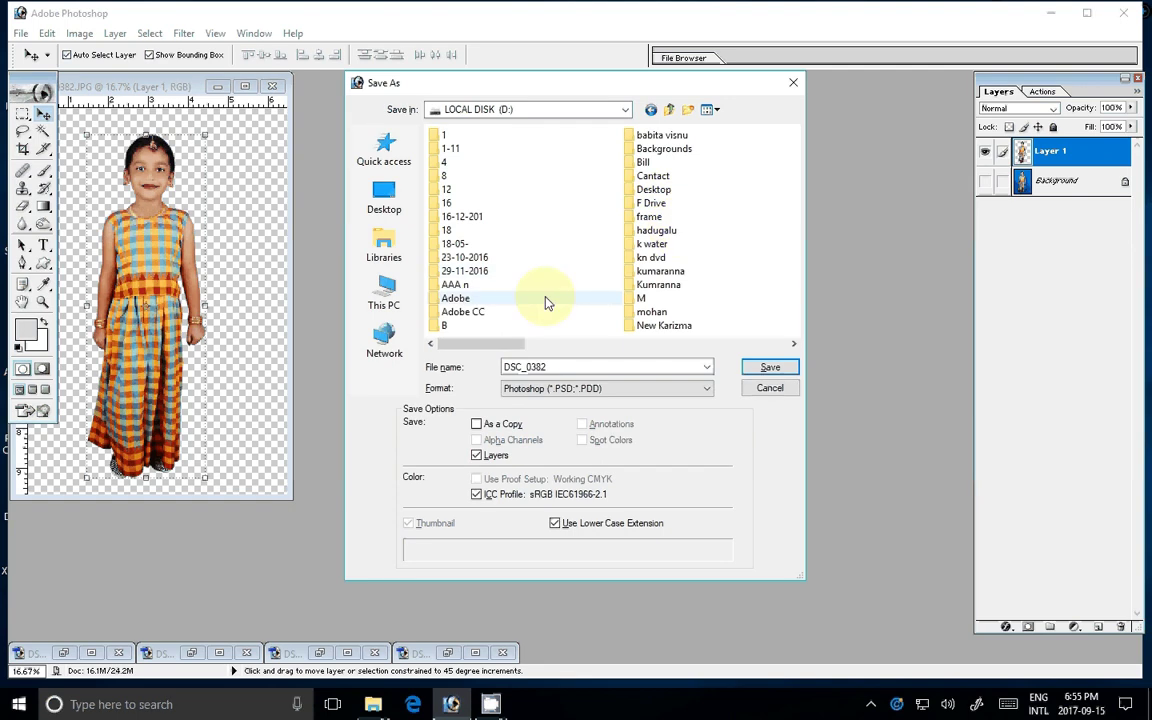
{"action": "left_click", "coordinate": [519, 326]}
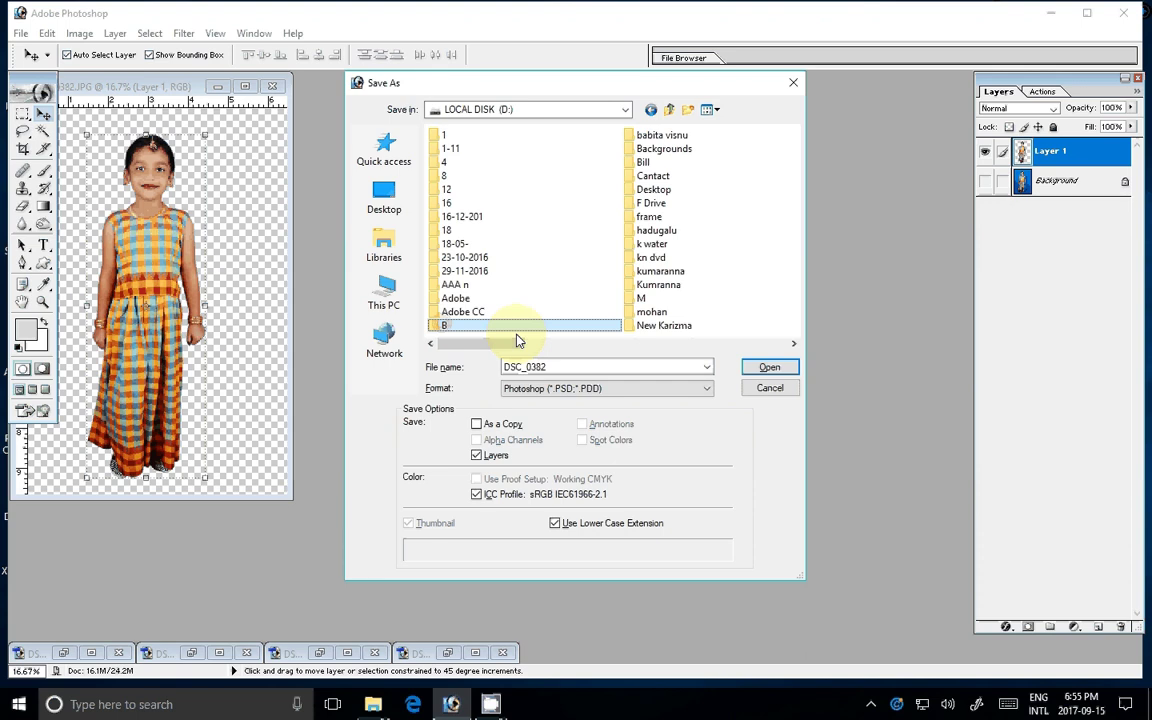
{"action": "left_click", "coordinate": [771, 371]}
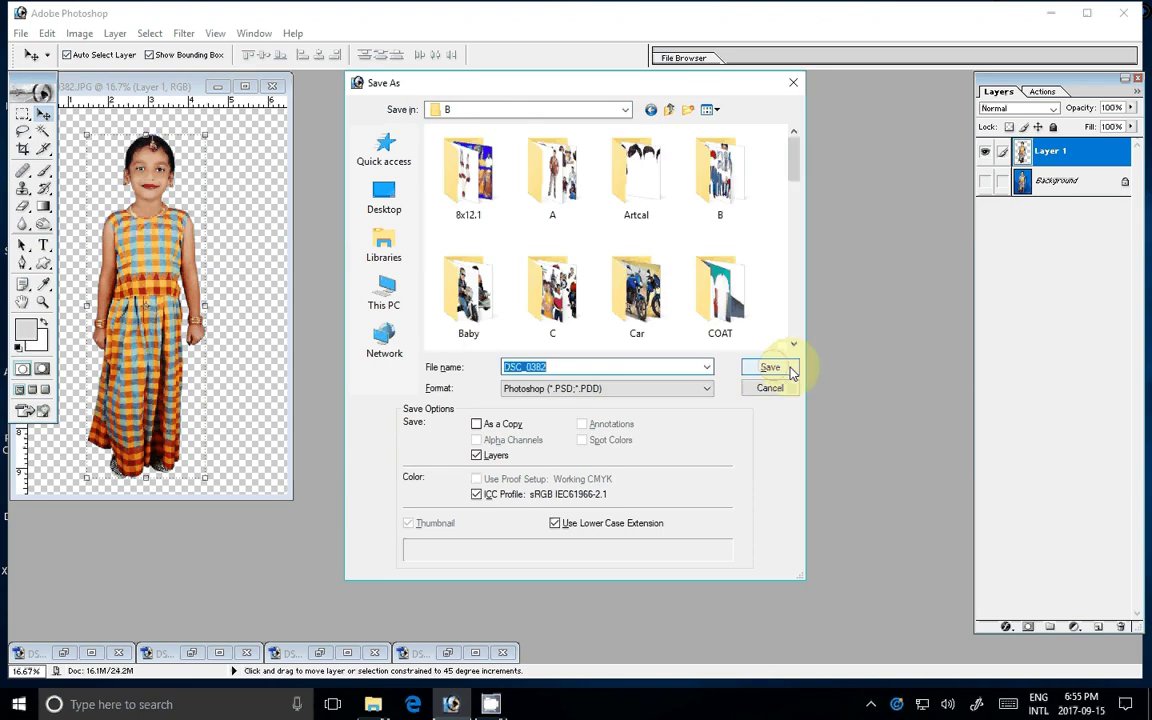
{"action": "left_click", "coordinate": [789, 369]}
{"action": "left_click", "coordinate": [272, 87]}
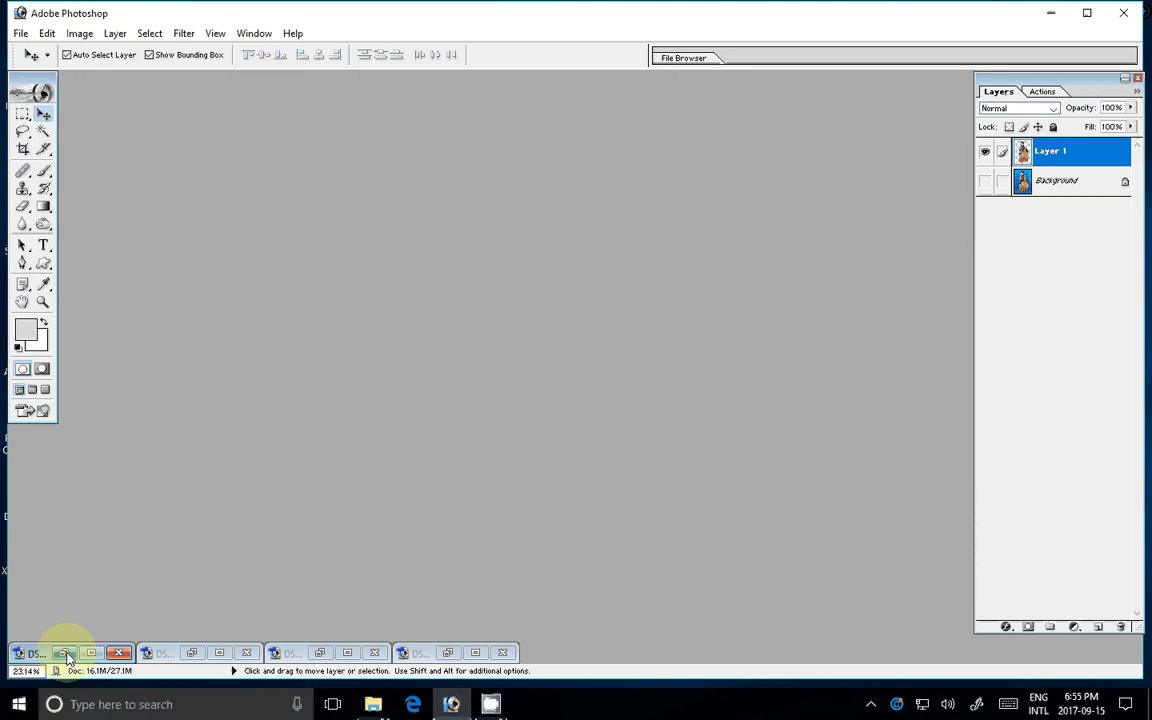
Close DSC_0377, DSC_0374 and DSC_0373, discarding their changes
{"action": "left_click", "coordinate": [119, 652]}
{"action": "left_click", "coordinate": [578, 283]}
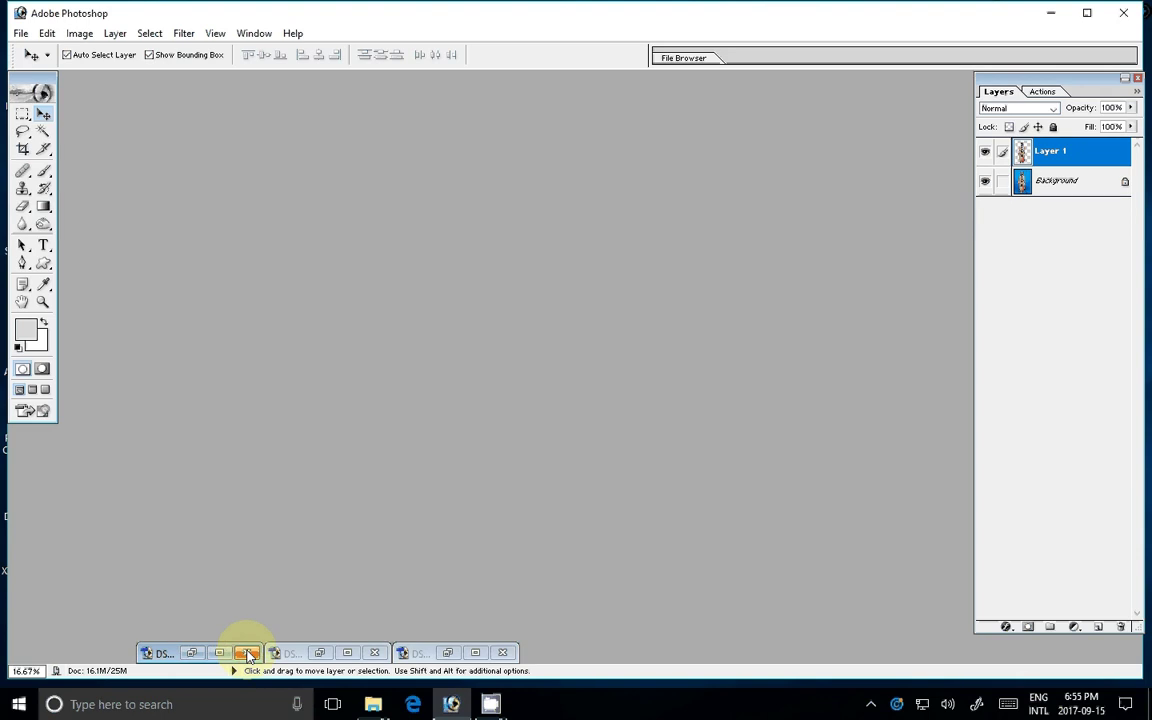
{"action": "left_click", "coordinate": [249, 653]}
{"action": "key", "text": "ctrl+w"}
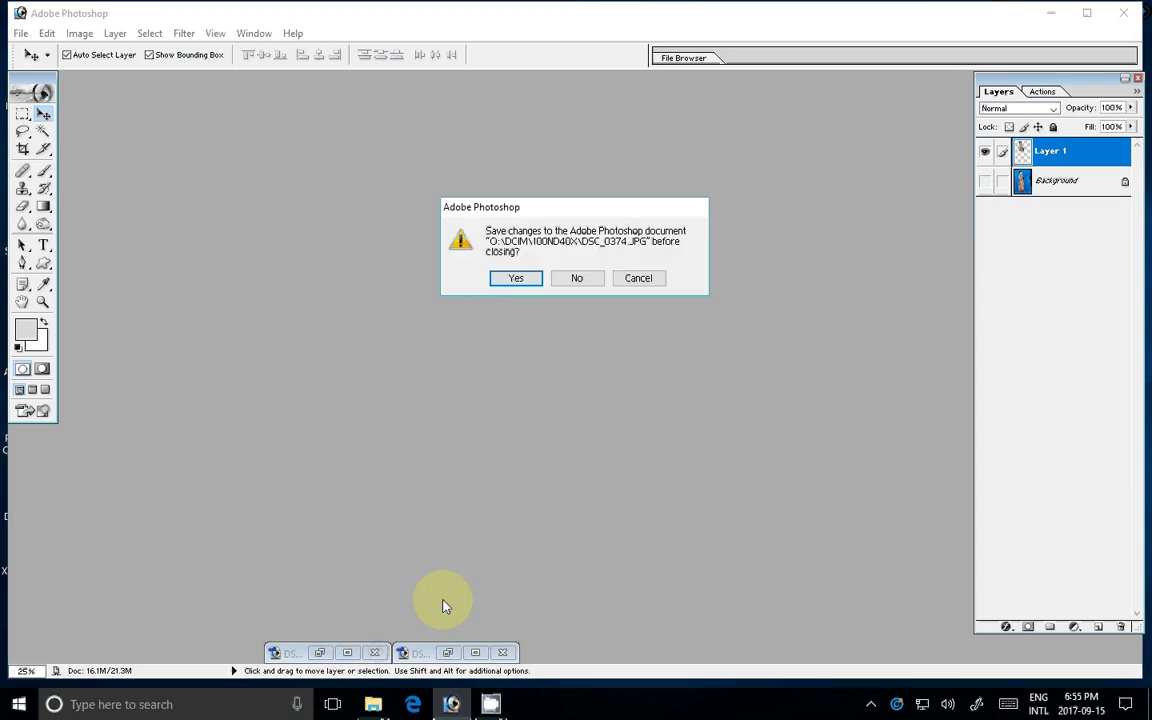
{"action": "left_click", "coordinate": [577, 278]}
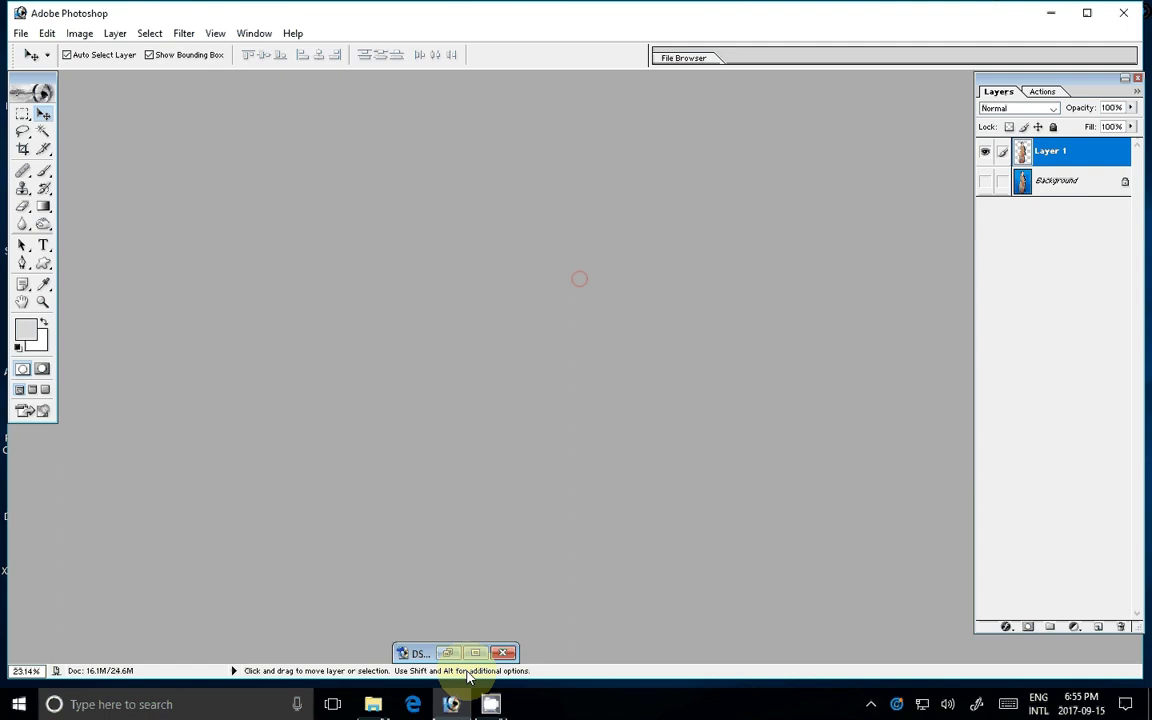
{"action": "left_click", "coordinate": [503, 653]}
{"action": "left_click", "coordinate": [568, 281]}
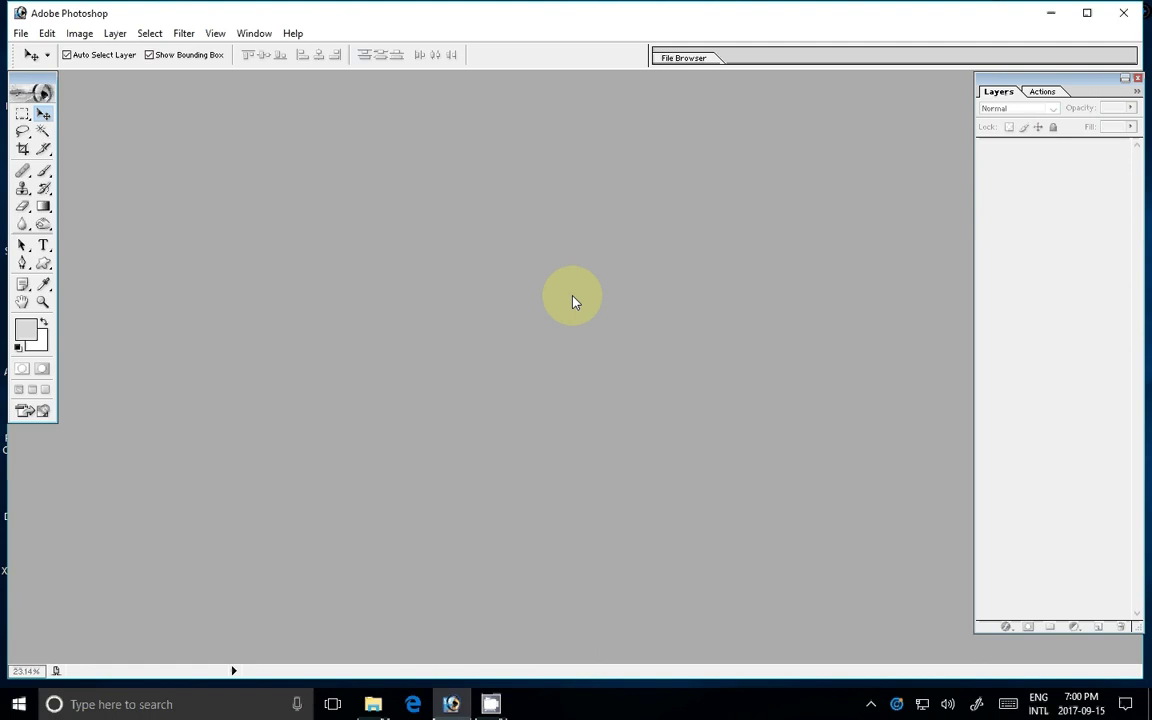
Close the saved collage document, leaving the Photoshop workspace empty
{"action": "left_click", "coordinate": [534, 308]}
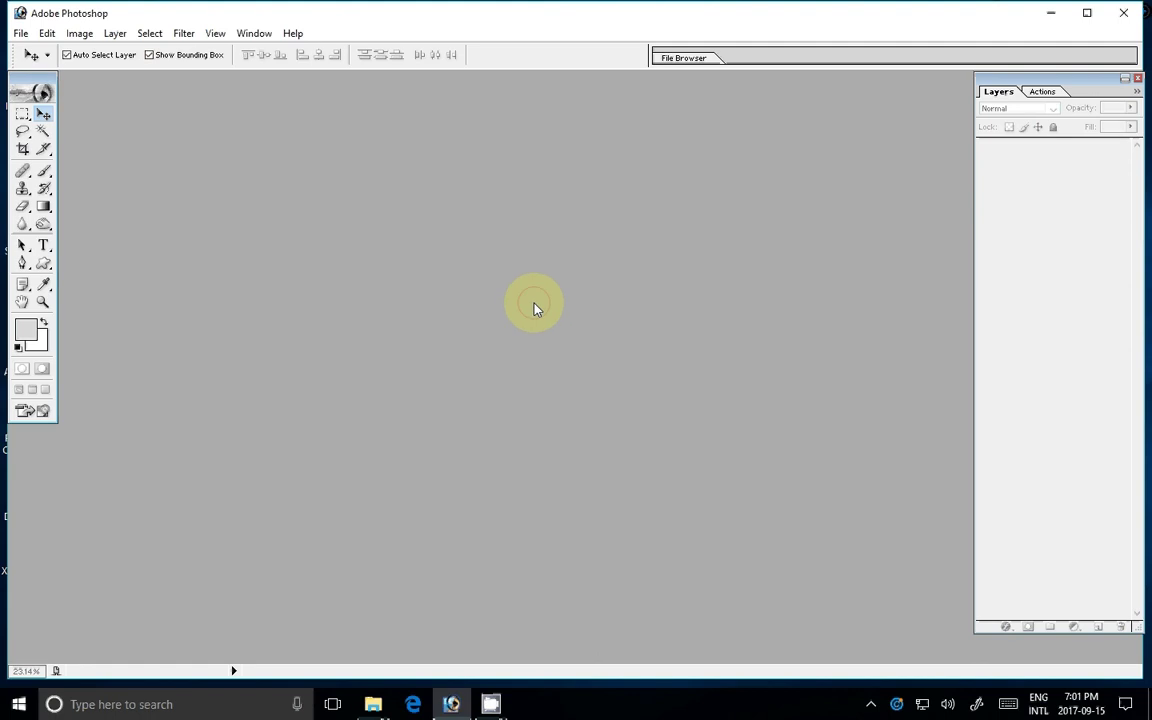
{"action": "double_click", "coordinate": [534, 308]}
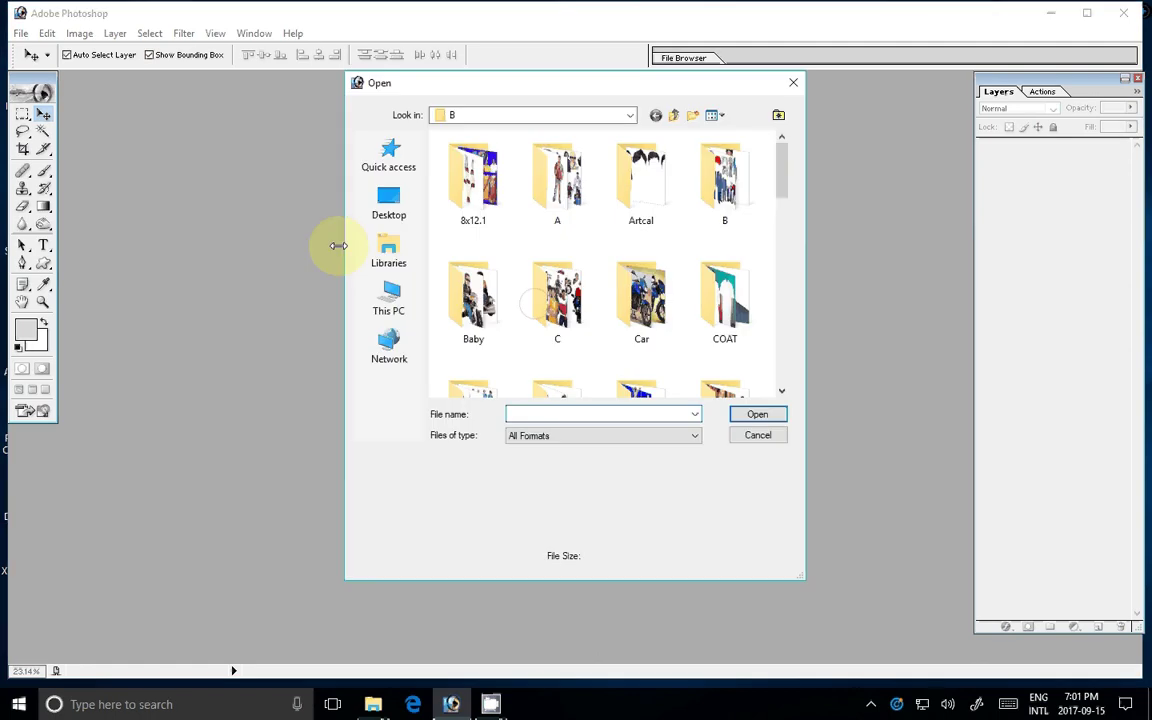
{"action": "left_click", "coordinate": [389, 296]}
{"action": "left_click", "coordinate": [507, 252]}
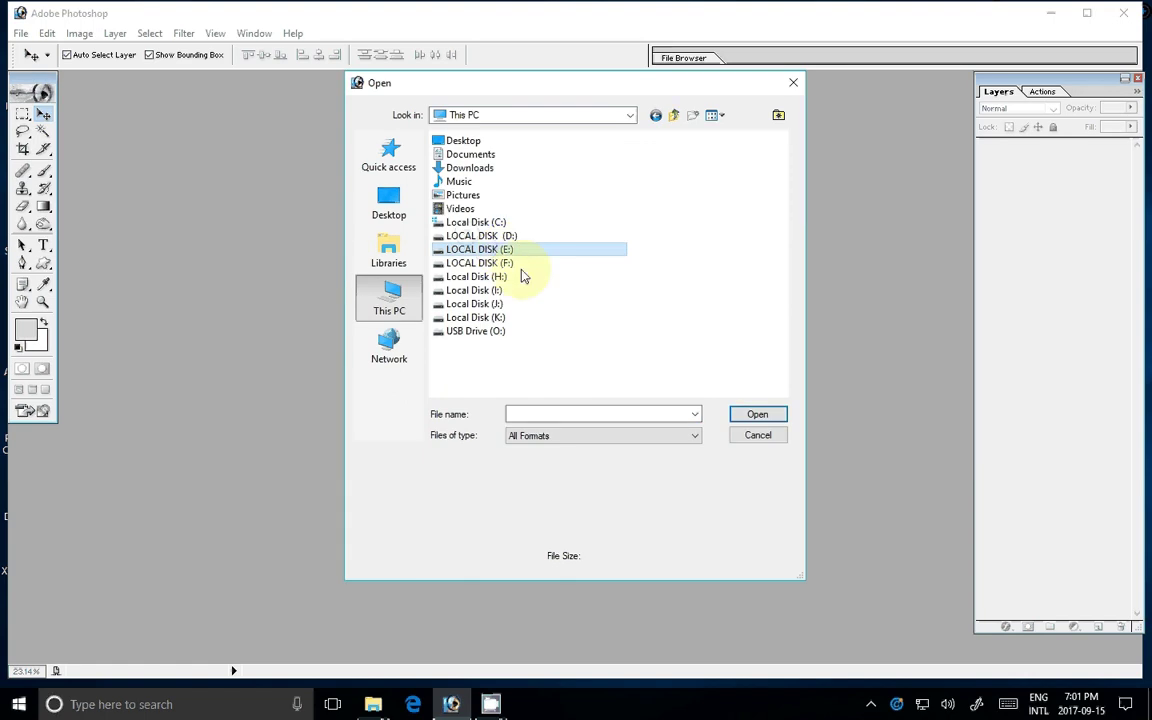
{"action": "key", "text": "Return"}
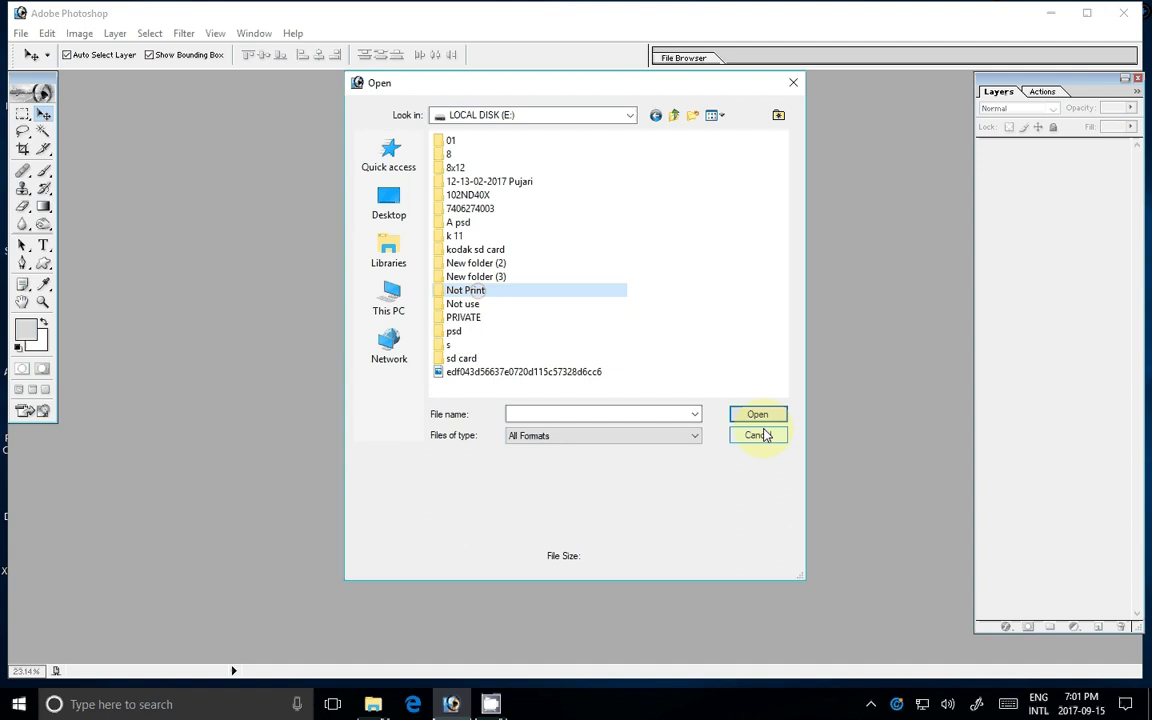
{"action": "key", "text": "Return"}
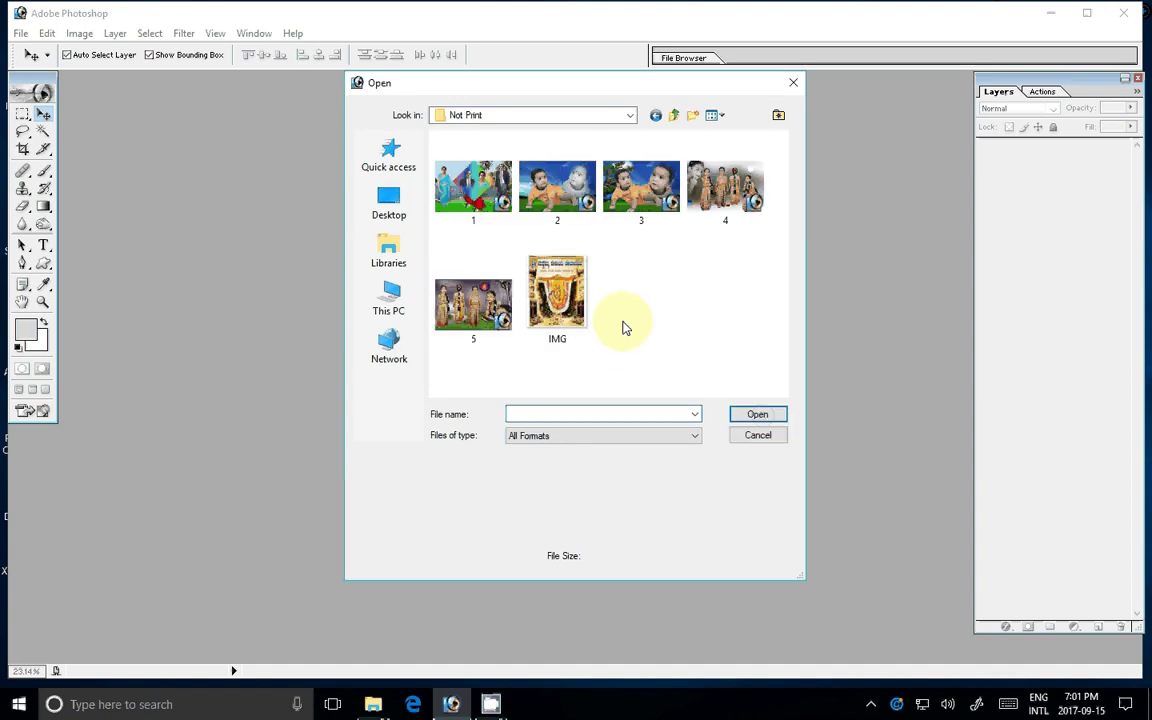
{"action": "key", "text": "4"}
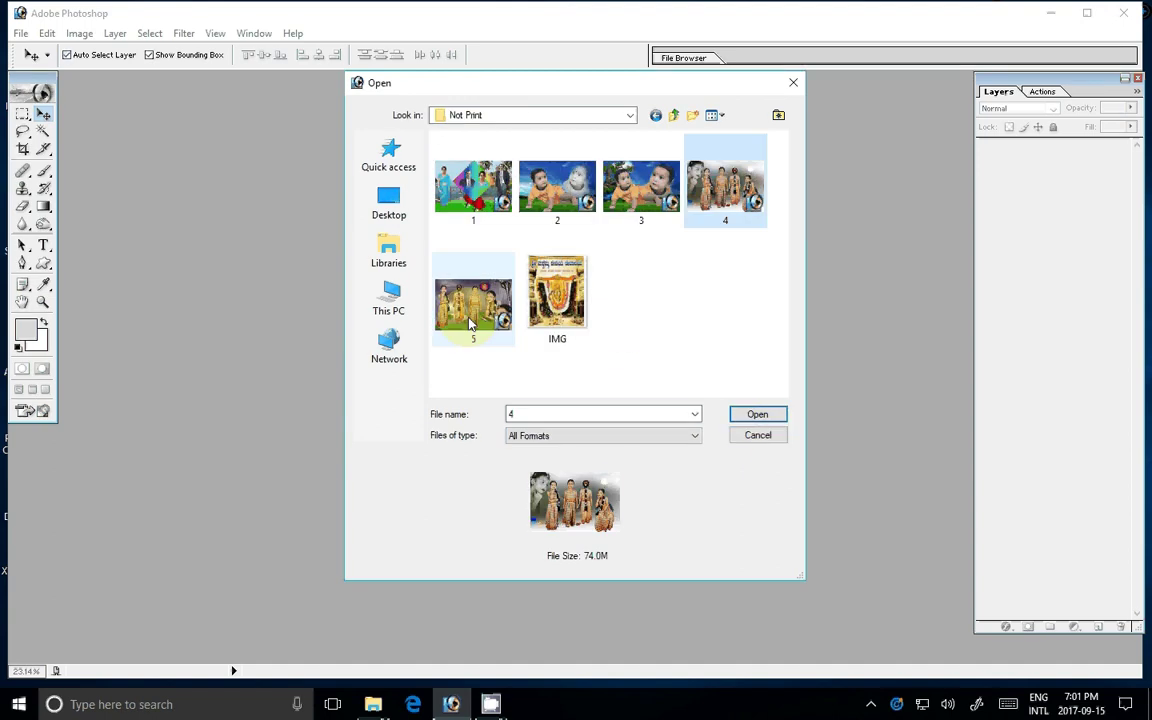
{"action": "left_click", "coordinate": [470, 323]}
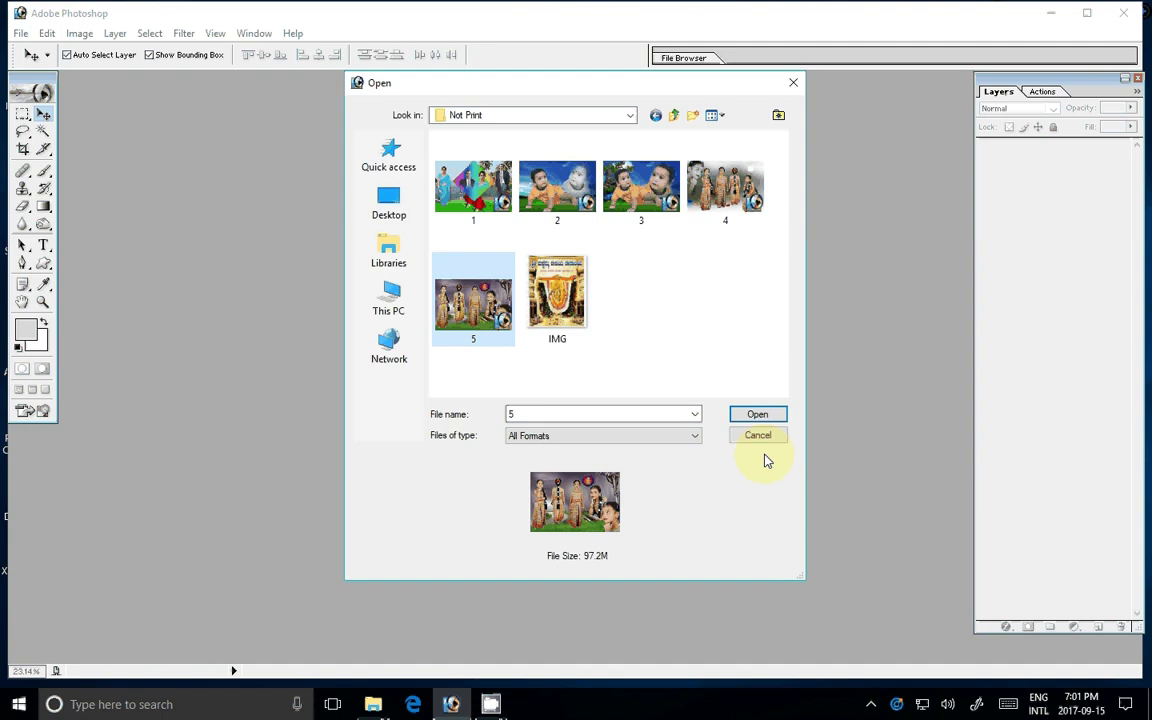
{"action": "left_click", "coordinate": [759, 437]}
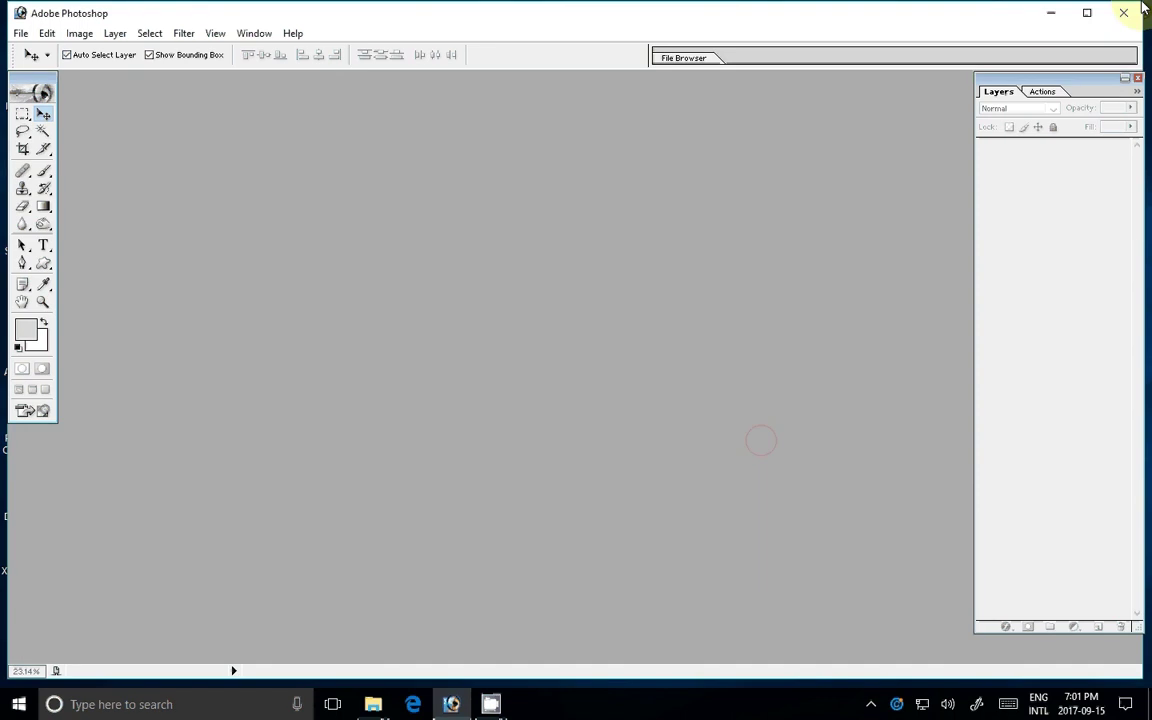